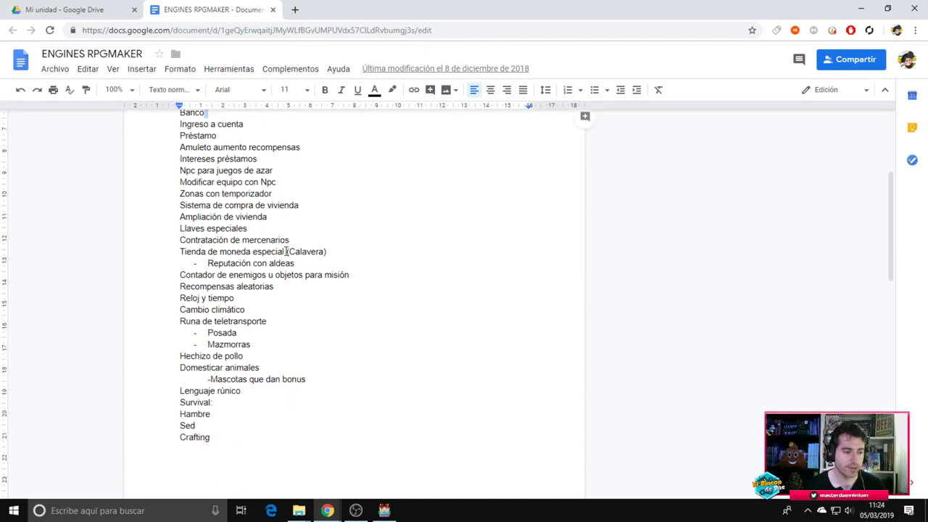
Switch from the engine ideas document to RPG Maker MV and look over items 0005 Ortiga venenosa to 0011 Muerte inquebrantable.
scroll(286, 251, up, 4)
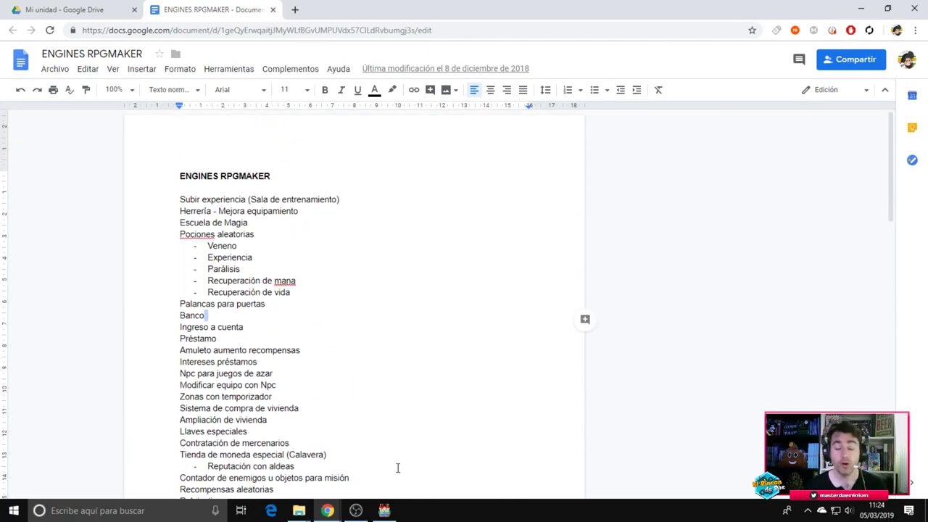
click(384, 511)
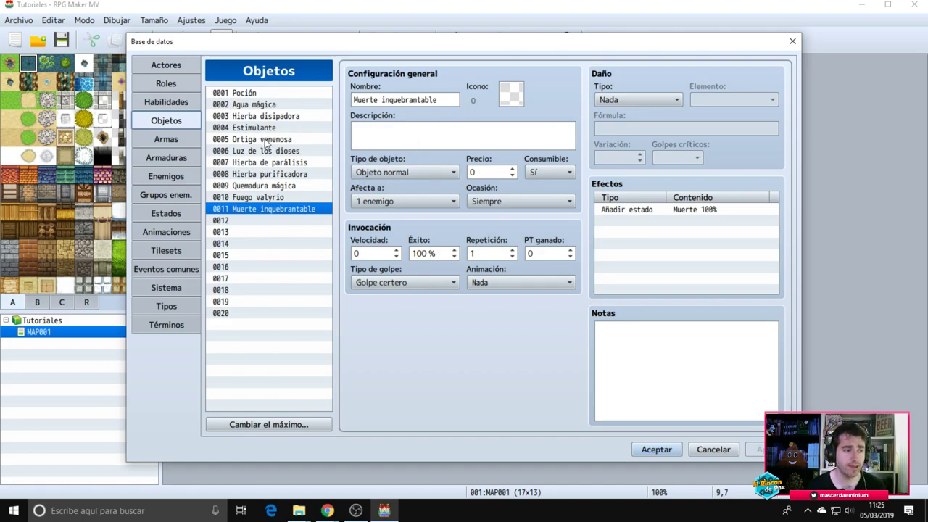
click(267, 140)
shift+click(255, 210)
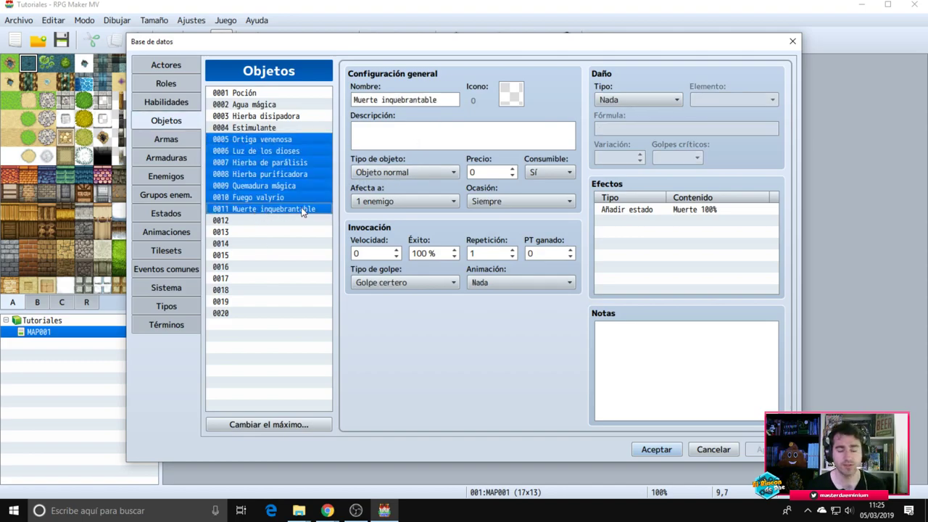
click(292, 232)
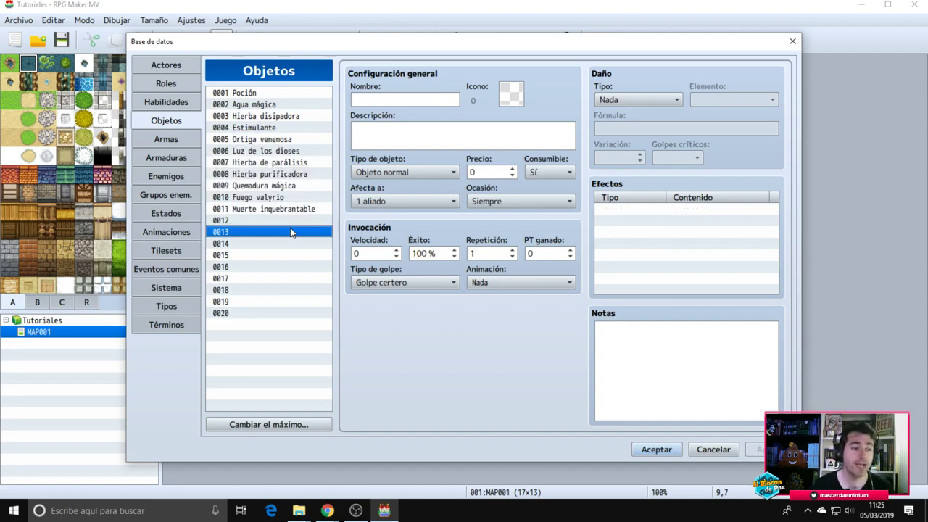
click(246, 140)
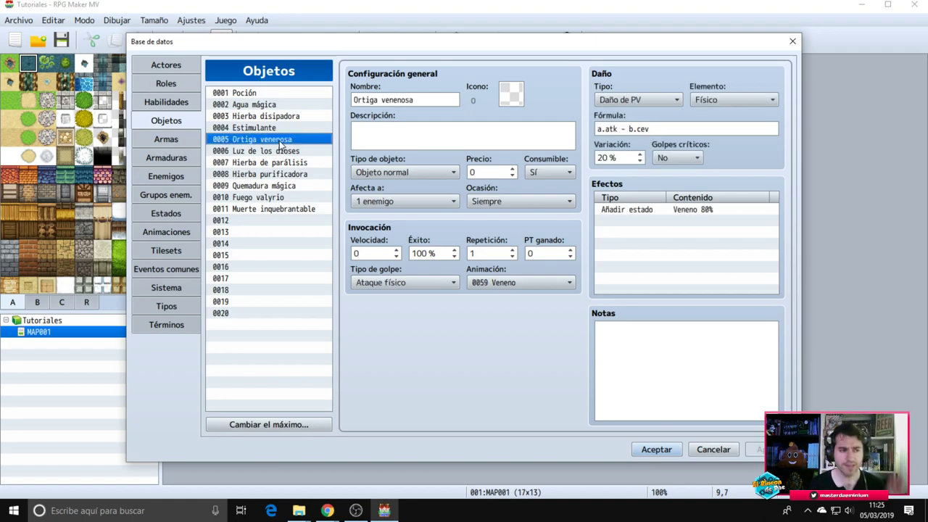
Examine the Poción item's general settings: its description, the item type choices, the price and the consumable choices.
click(242, 95)
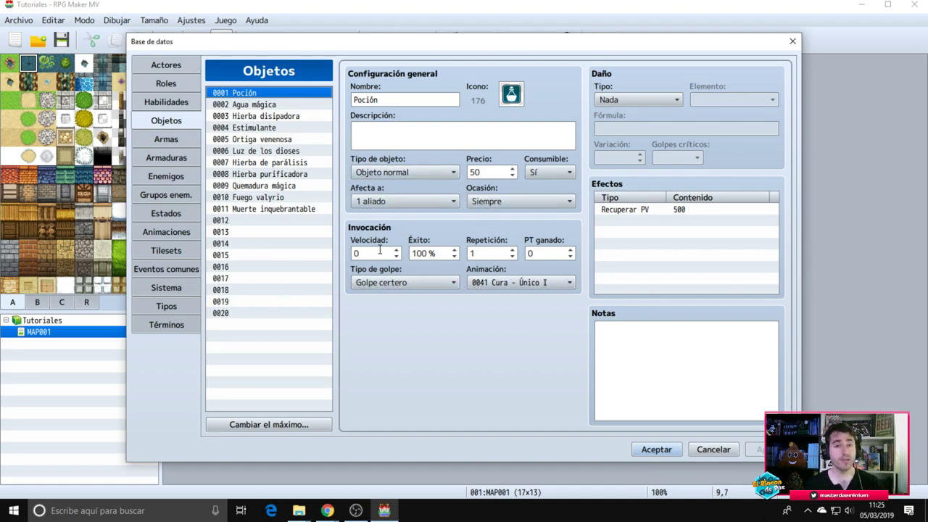
mouse_move(379, 250)
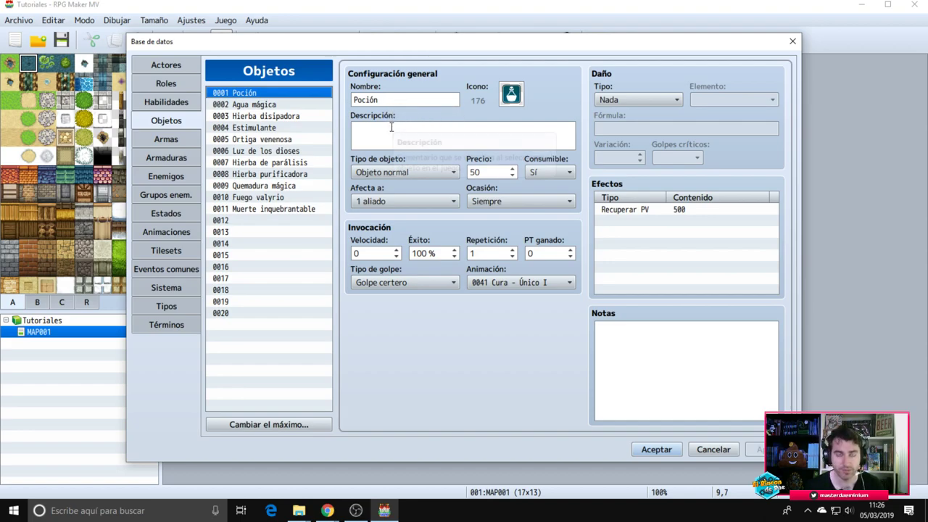
mouse_move(390, 127)
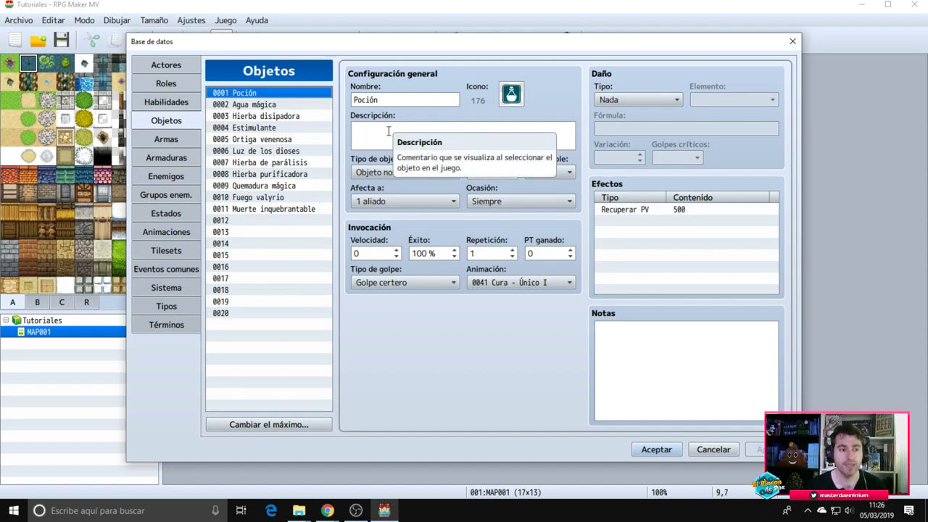
click(388, 129)
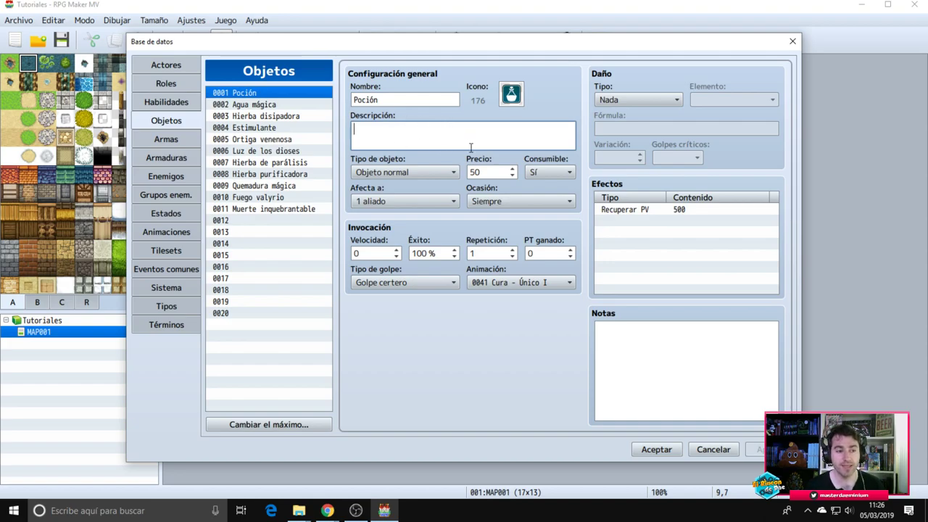
mouse_move(473, 165)
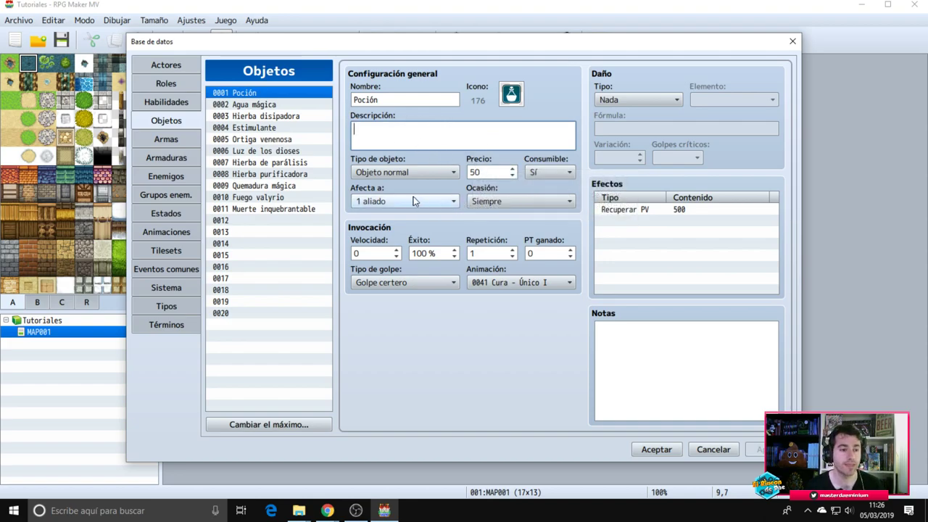
click(424, 174)
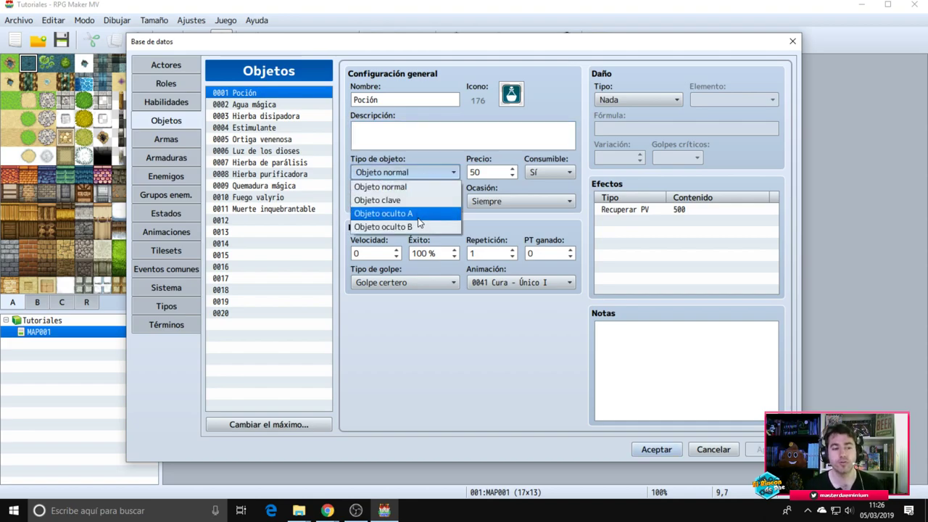
click(430, 172)
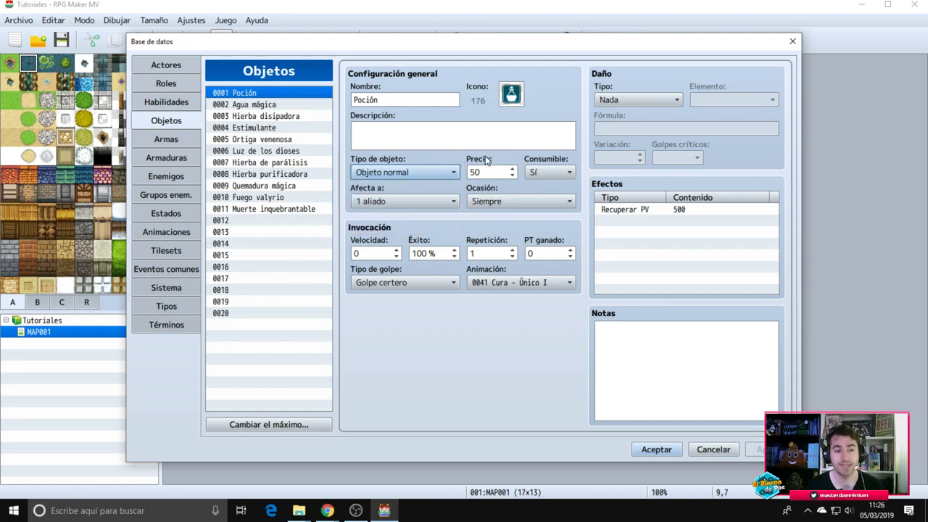
click(551, 176)
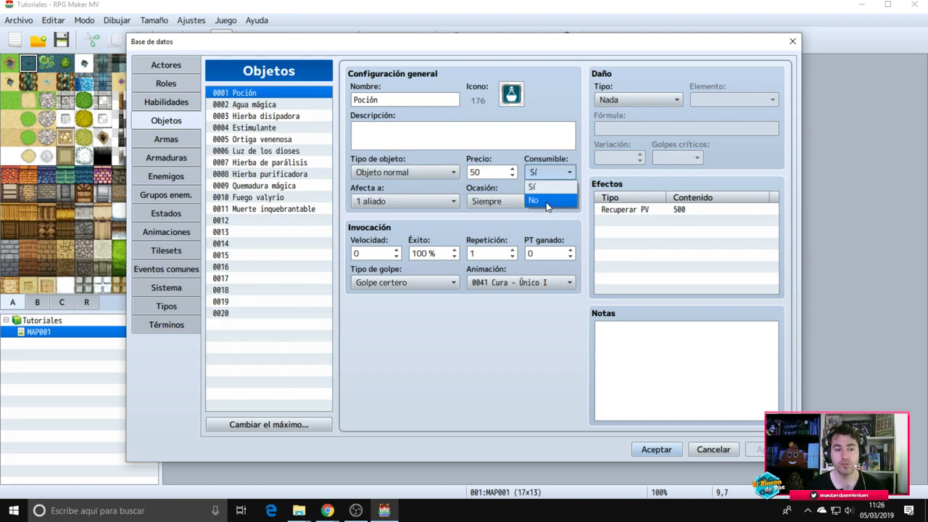
click(563, 162)
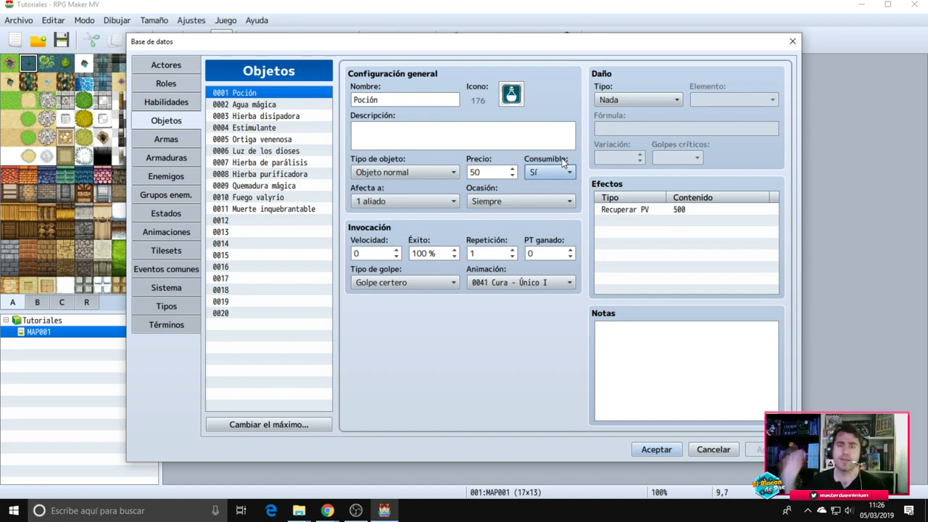
Review which targets the Poción can affect and the occasions on which it can be used.
click(410, 202)
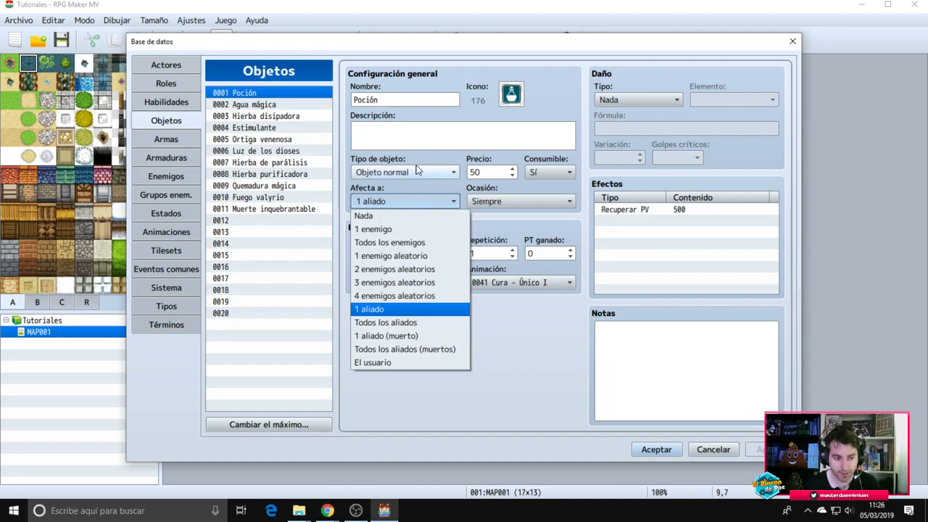
click(508, 363)
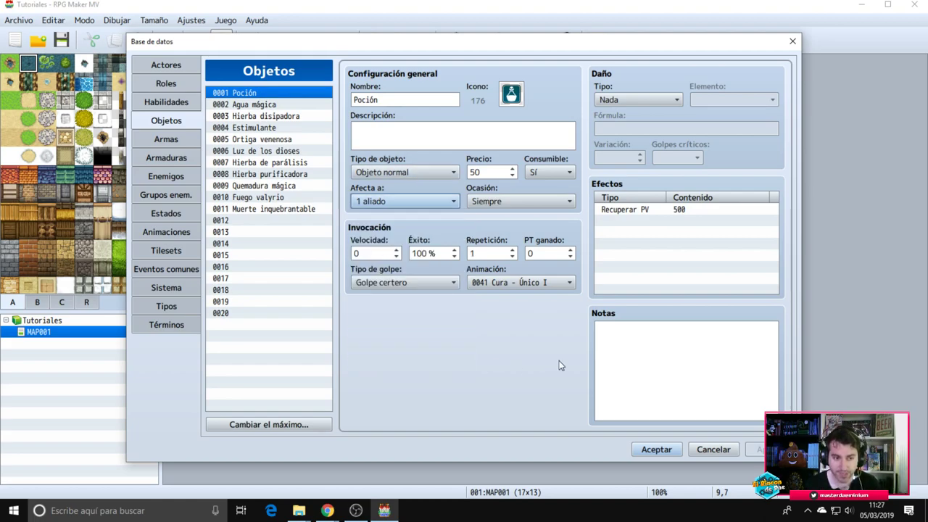
click(515, 202)
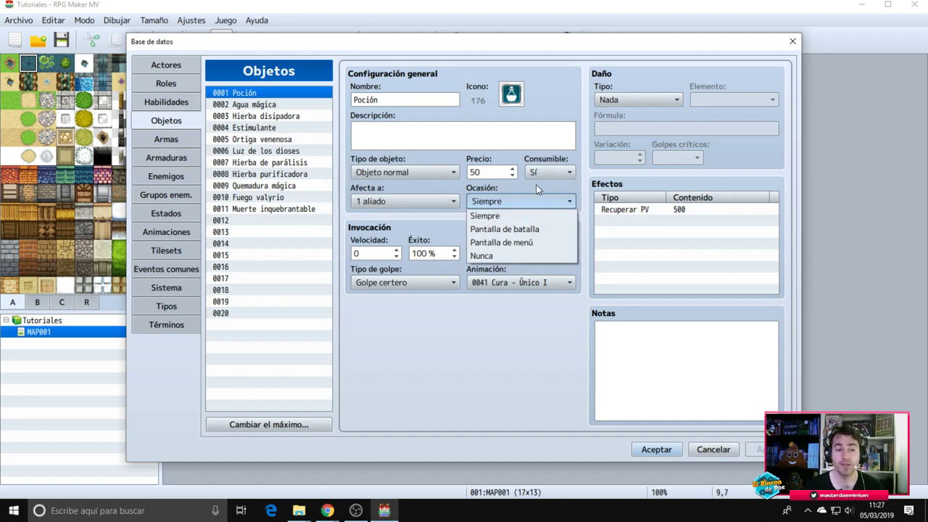
click(542, 200)
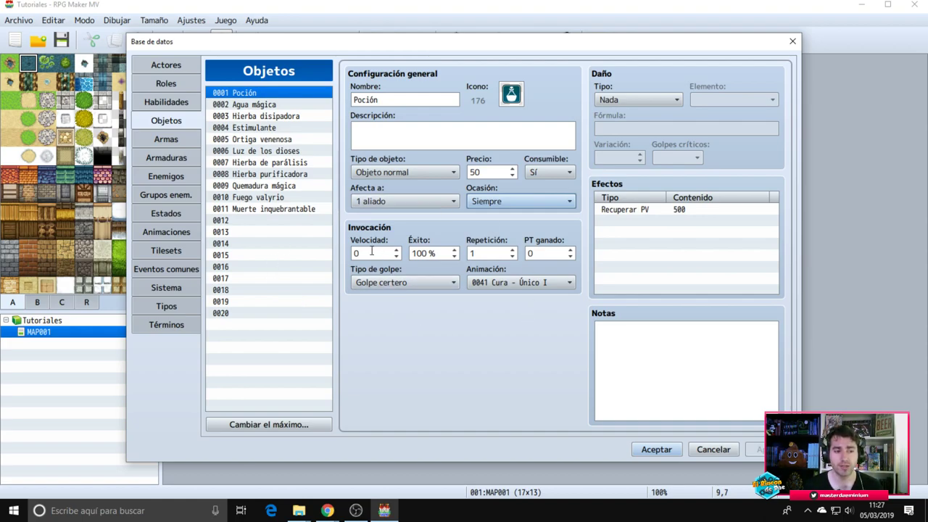
Examine the Poción's invocation settings: speed, repetition, gained PT and the available hit types.
mouse_move(371, 251)
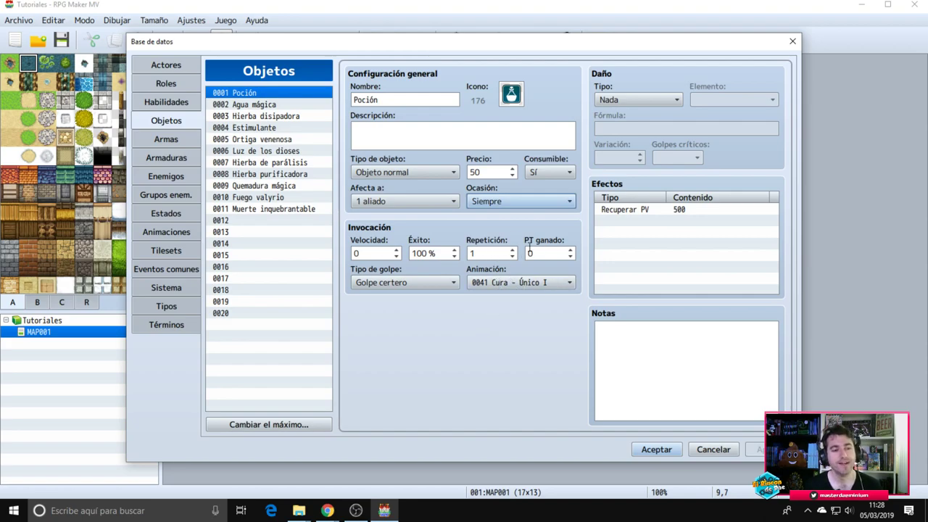
double_click(489, 252)
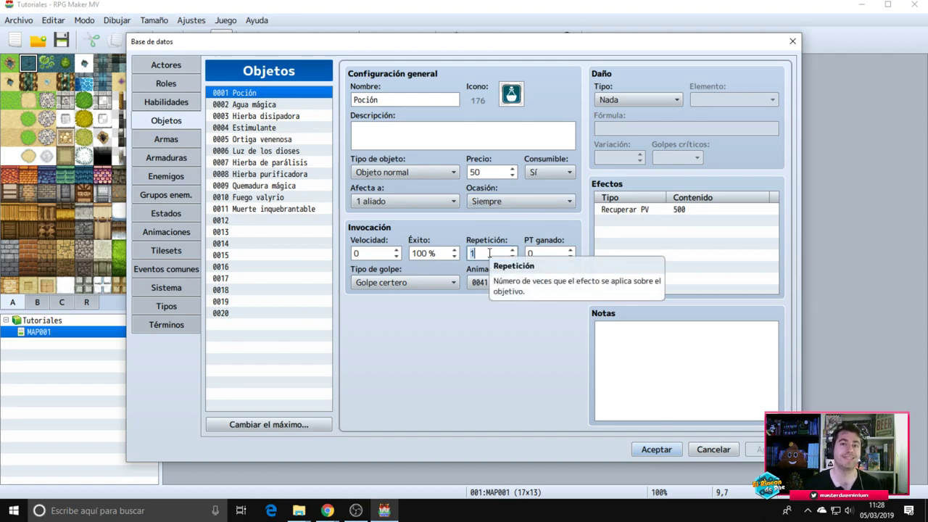
double_click(541, 253)
click(541, 253)
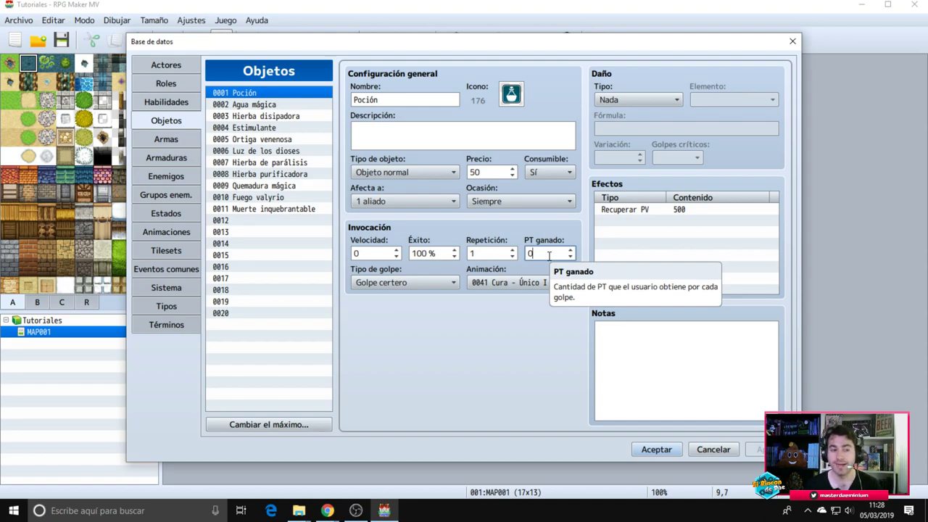
click(380, 282)
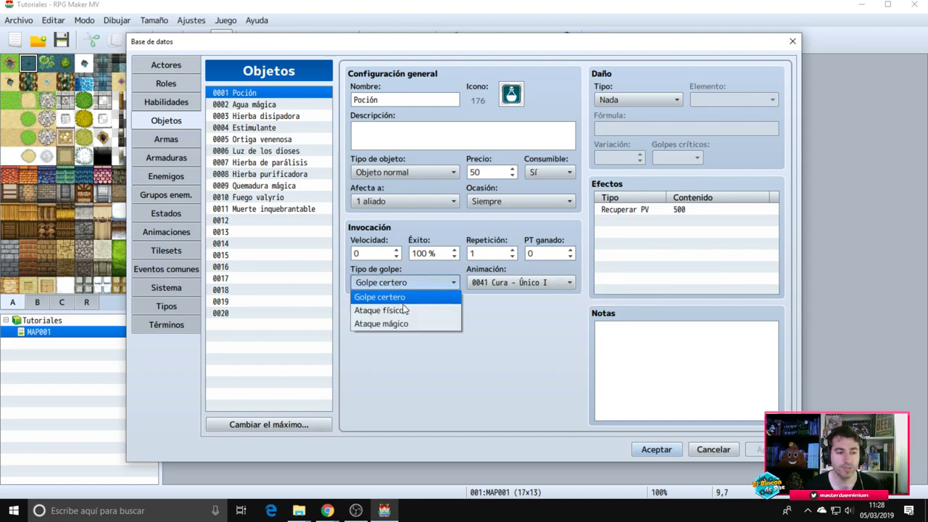
click(503, 310)
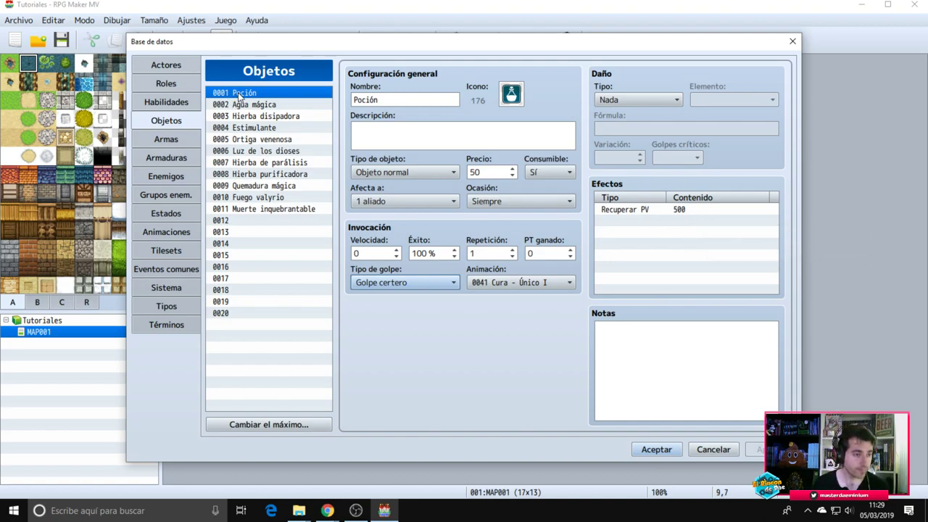
Compare the effects of Agua mágica and Hierba disipadora, reading the latter's full list of removed states.
click(258, 105)
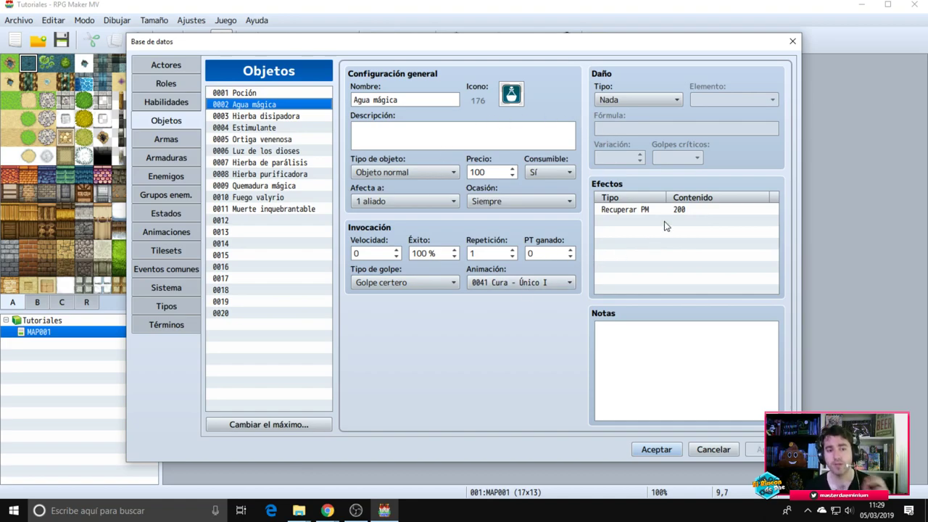
click(253, 117)
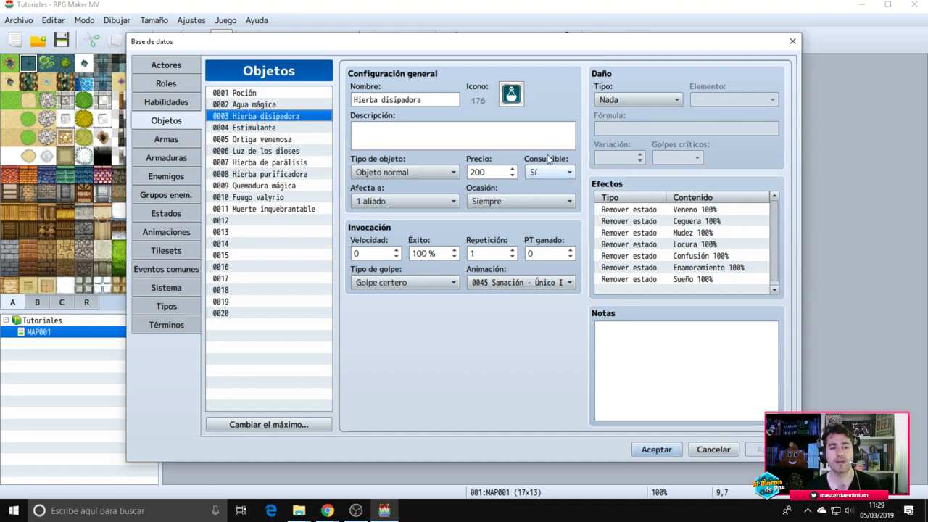
scroll(684, 216, down, 1)
scroll(683, 213, up, 1)
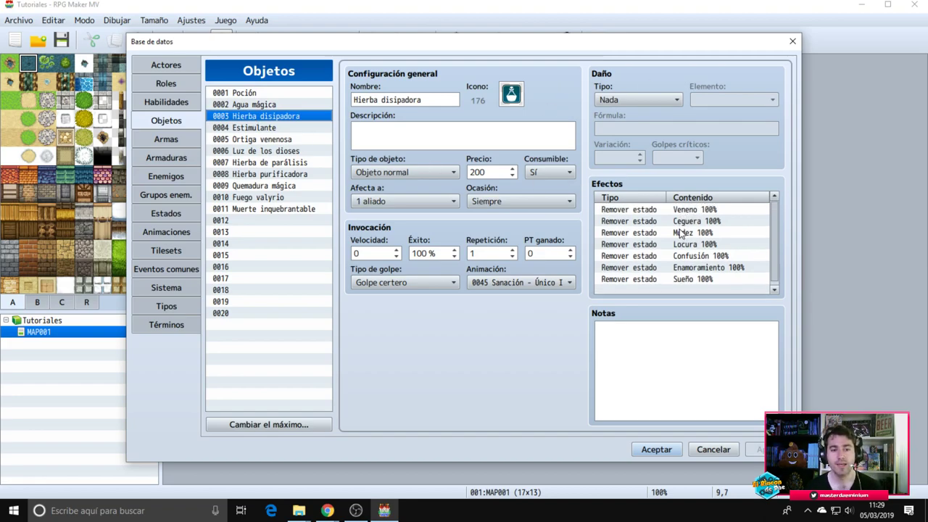
scroll(738, 234, down, 1)
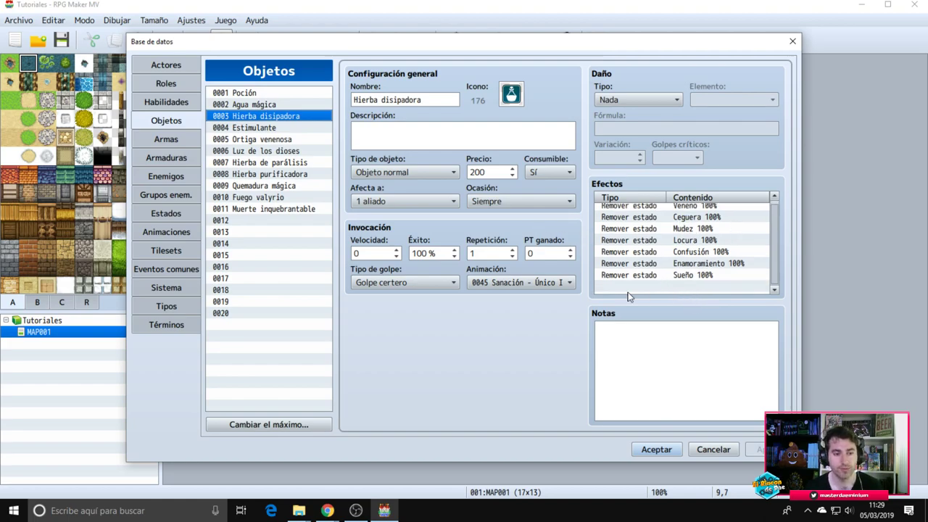
Inspect the Estimulante item's recovery formula, revive effect and available damage types.
click(259, 128)
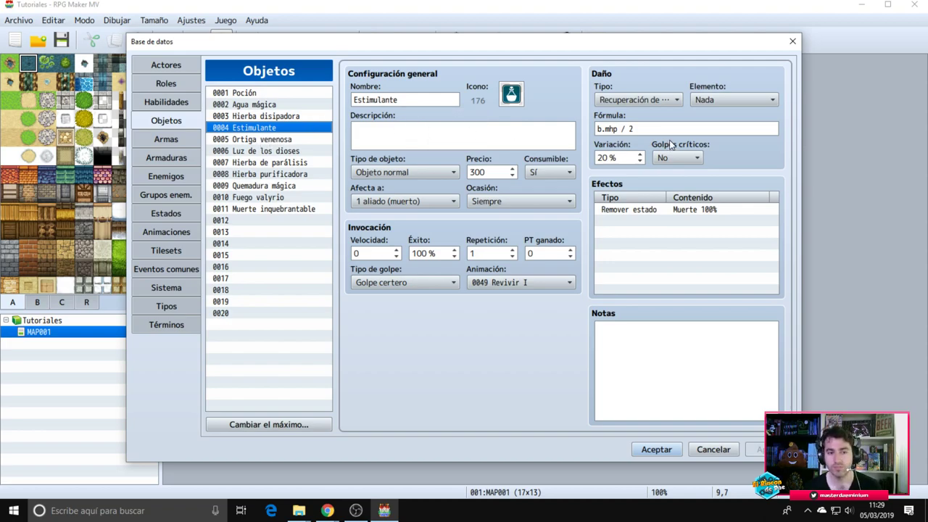
click(655, 104)
click(632, 168)
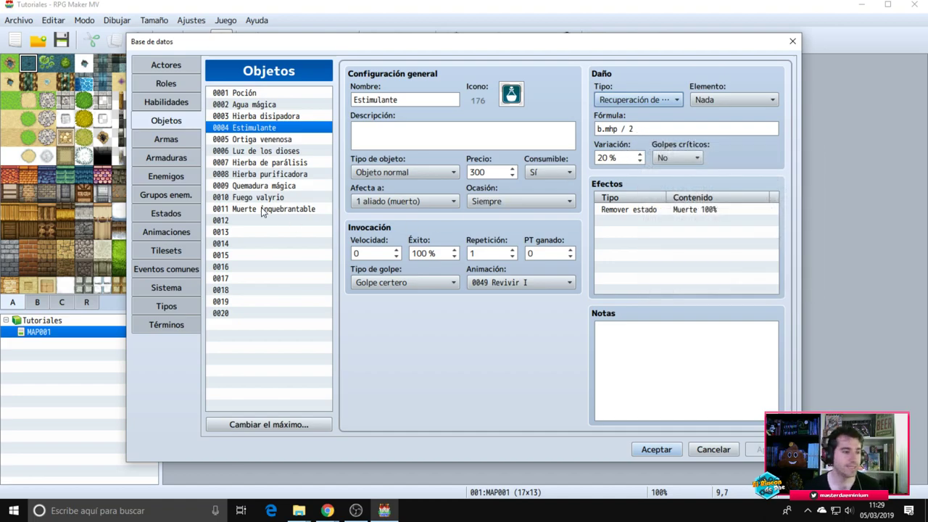
Examine Ortiga venenosa's damage formula, the formula's parameter help and its added state, and open the database's list of states.
click(272, 142)
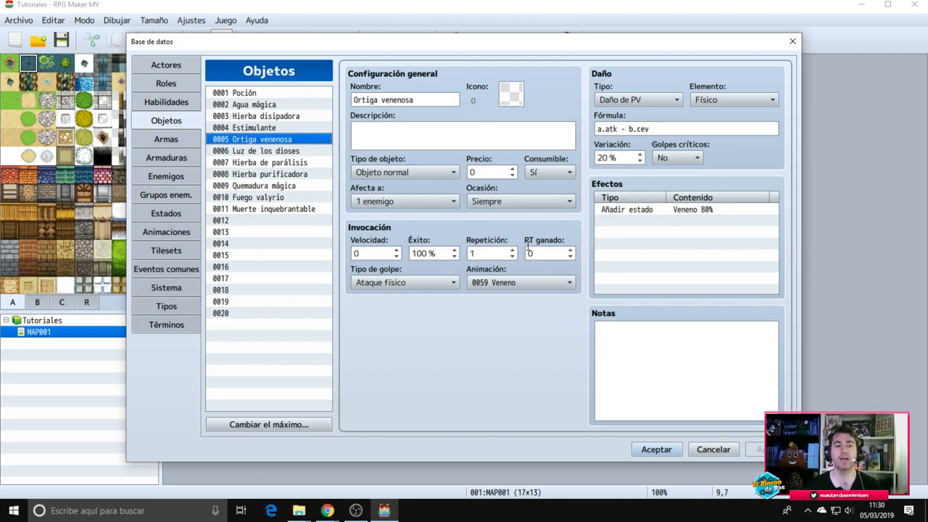
mouse_move(528, 247)
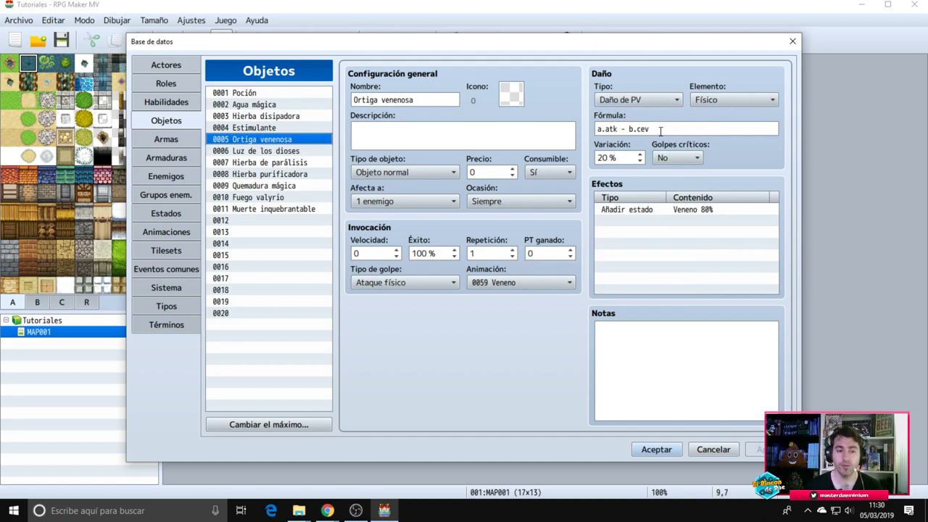
click(597, 129)
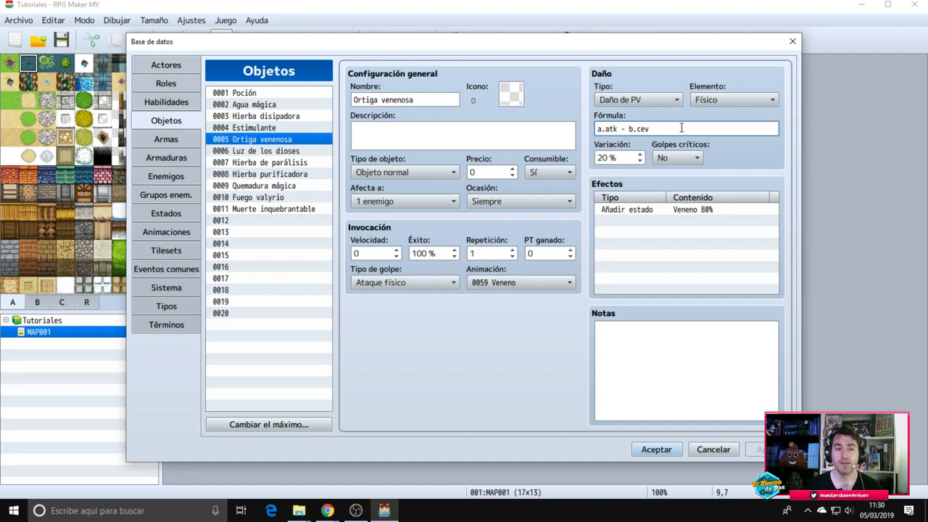
mouse_move(682, 127)
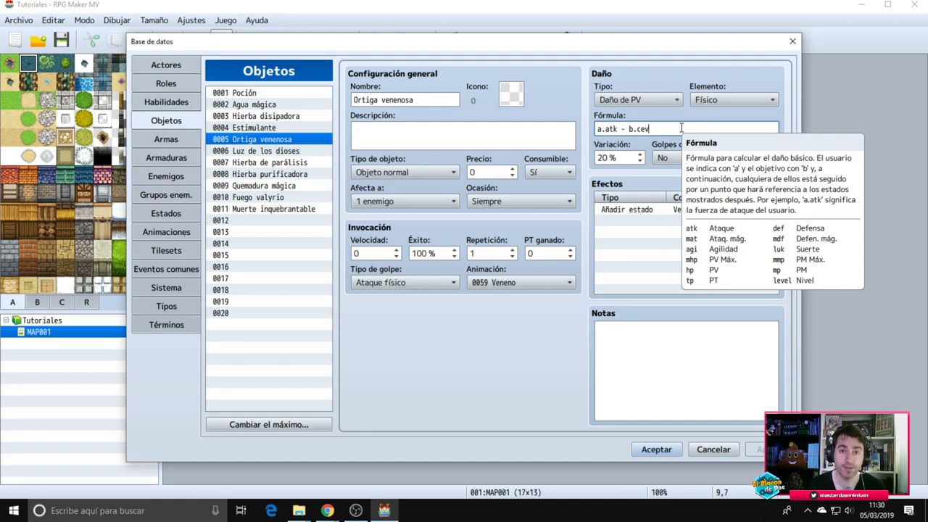
click(665, 252)
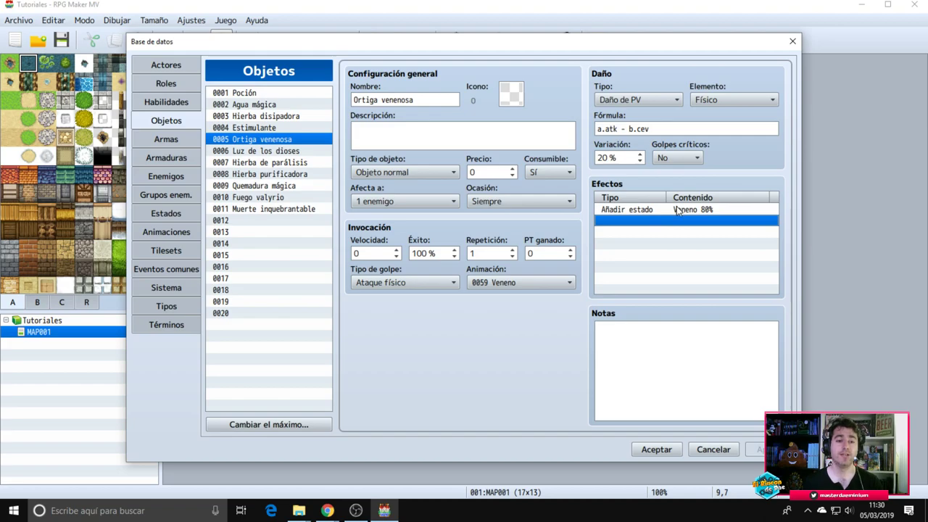
click(171, 212)
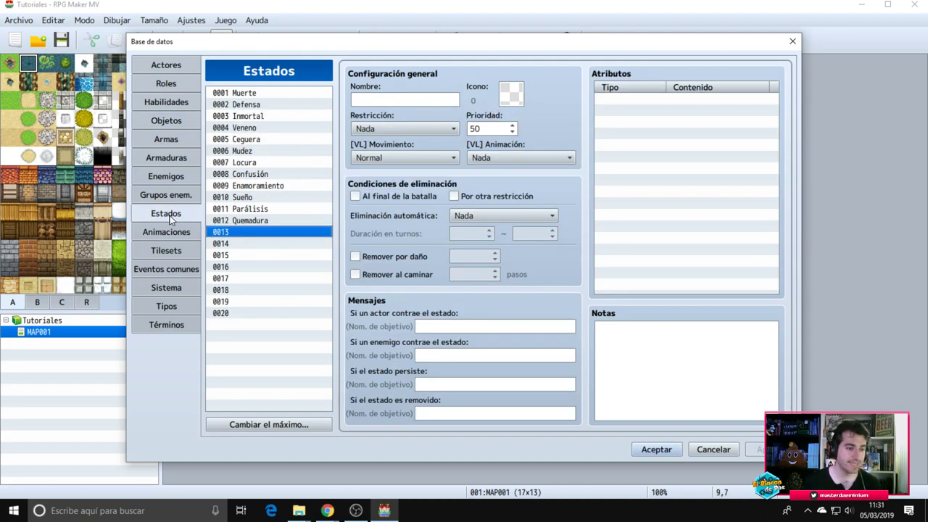
Examine the Veneno state's settings and open its Regeneración de PV attribute to read how it is defined.
click(253, 129)
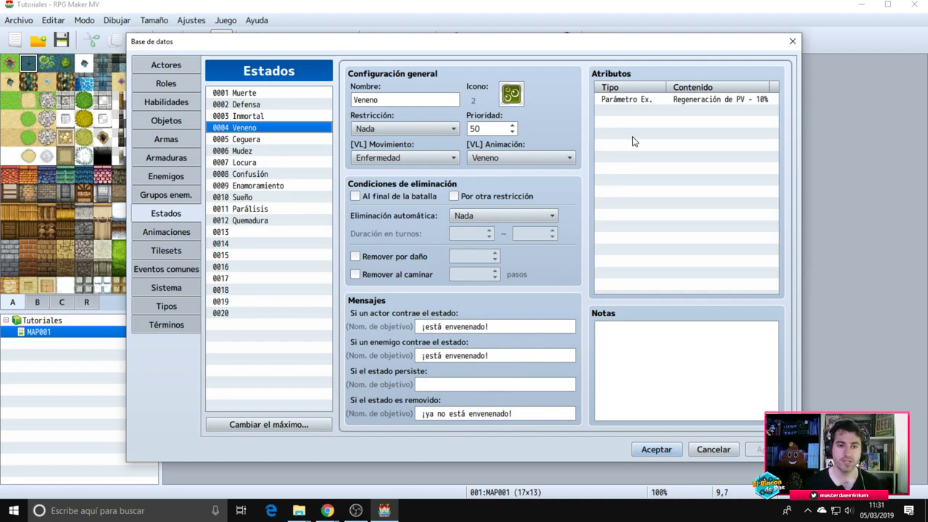
double_click(675, 107)
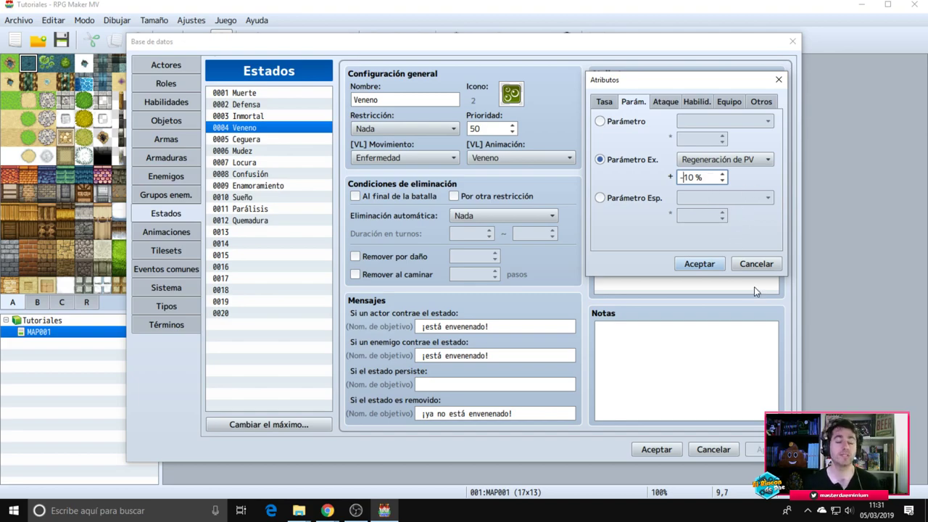
click(699, 264)
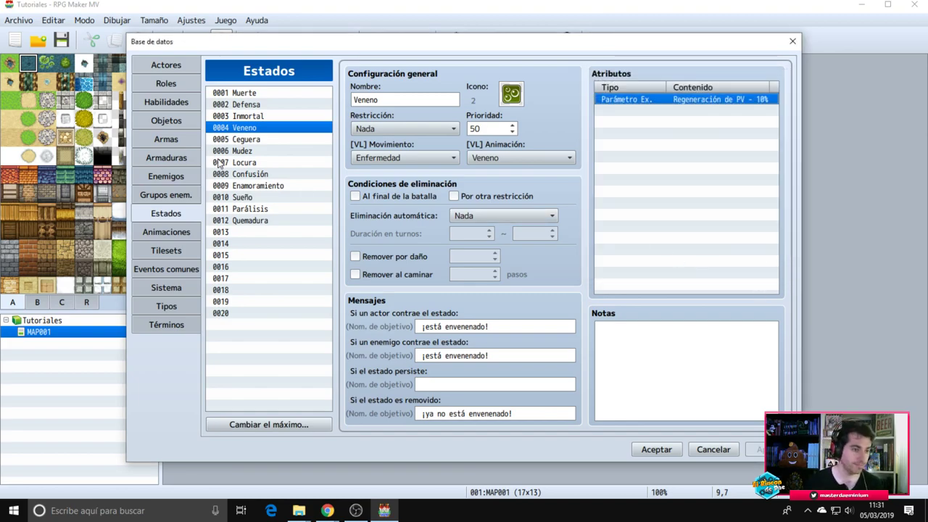
Return to the database's items and review the Luz de los dioses item's description and common event effect.
click(173, 121)
click(267, 152)
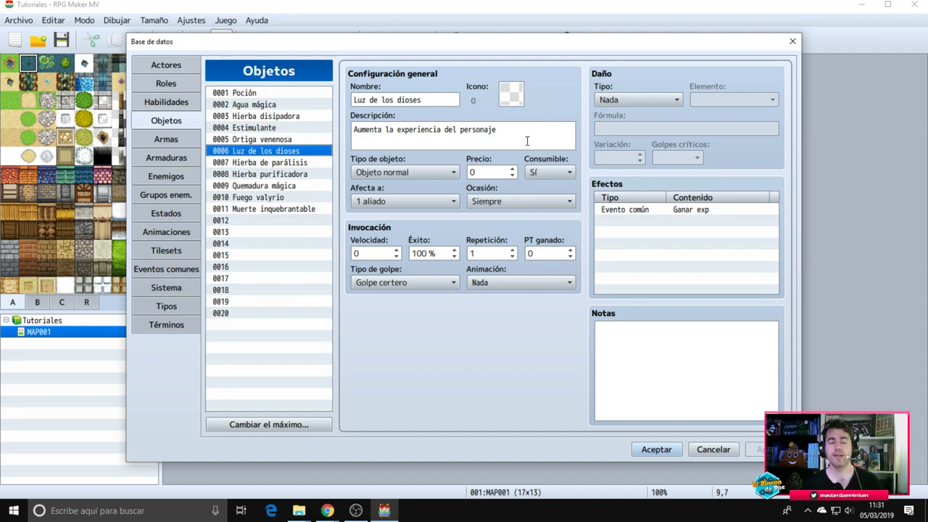
mouse_move(527, 141)
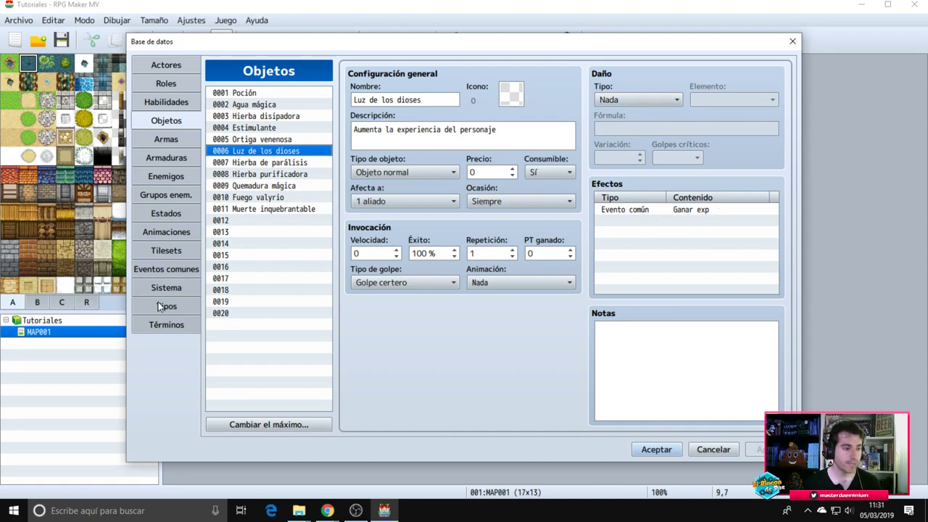
Inspect the Ganar exp common event and the actor, operation and operand settings of its Cambiar EXP command.
click(168, 269)
click(439, 145)
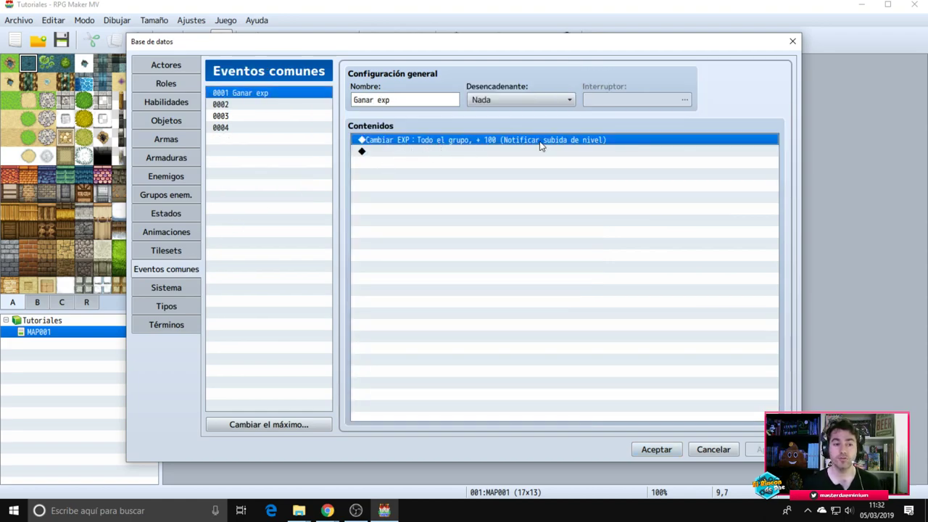
key(Insert)
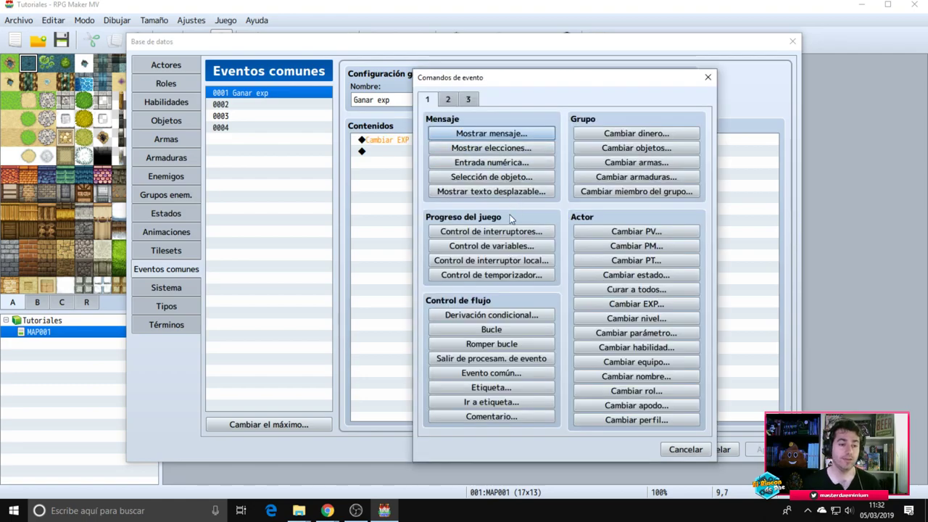
click(708, 79)
right_click(410, 140)
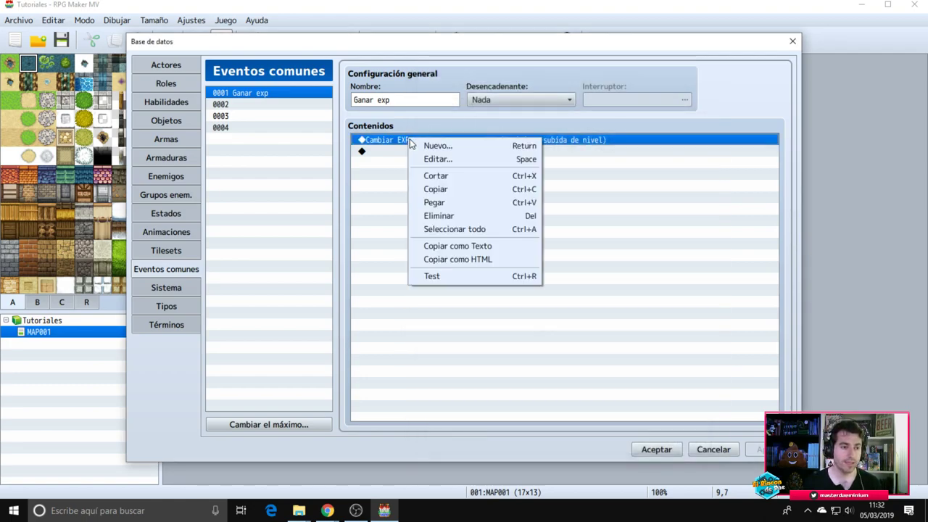
click(427, 158)
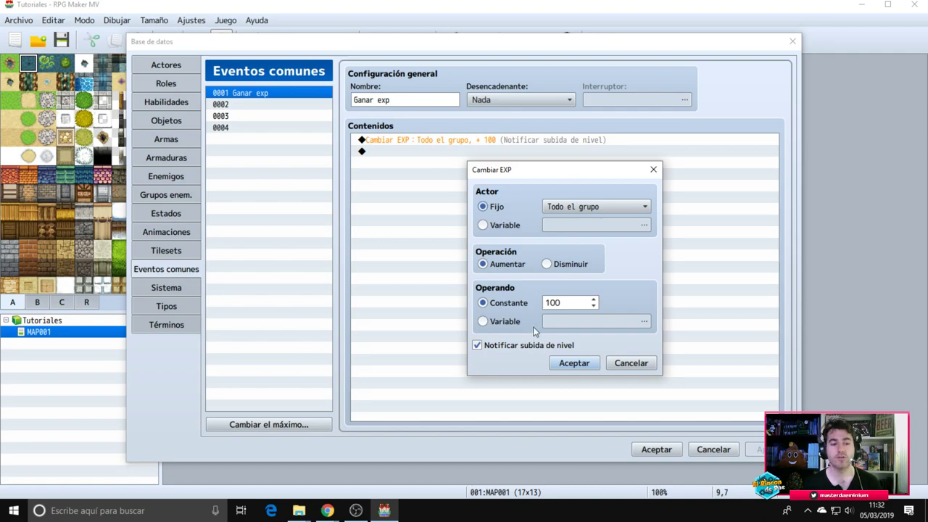
click(574, 363)
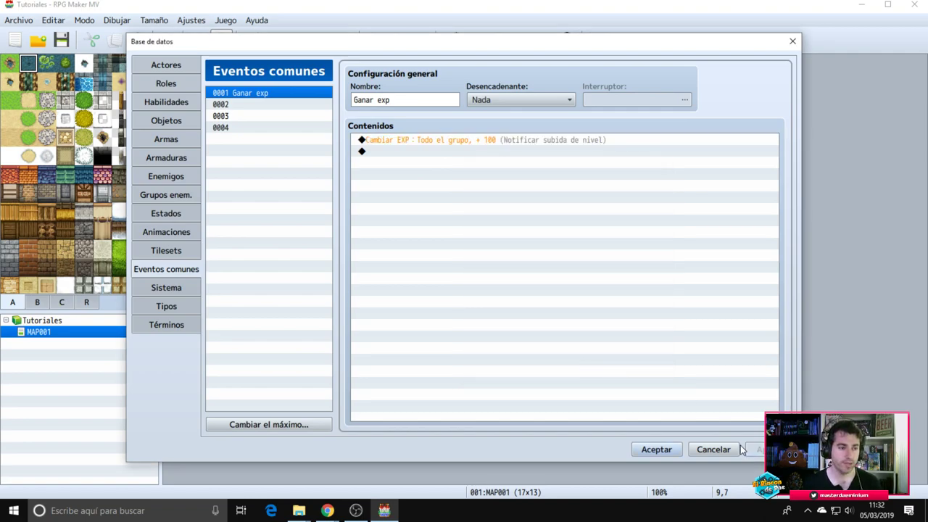
Review the Hierba de parálisis item's target and the state added by its effect.
click(181, 122)
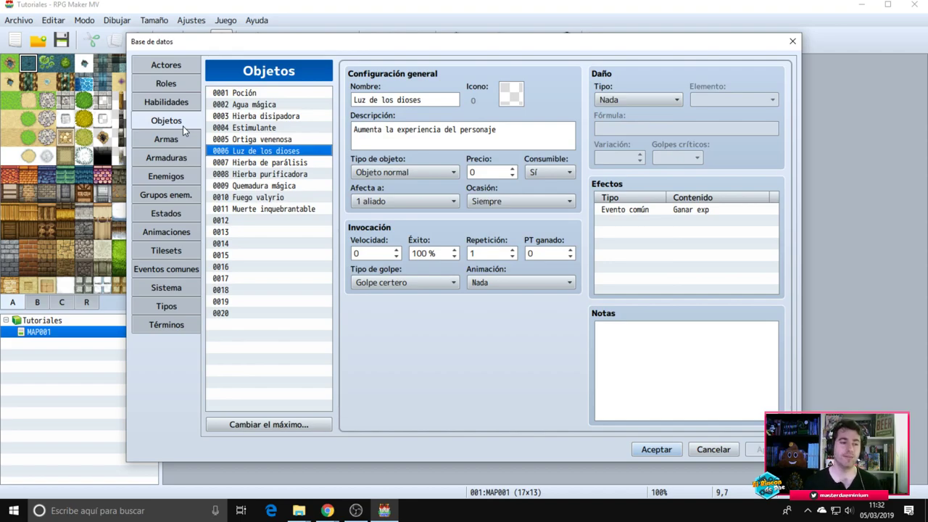
click(265, 165)
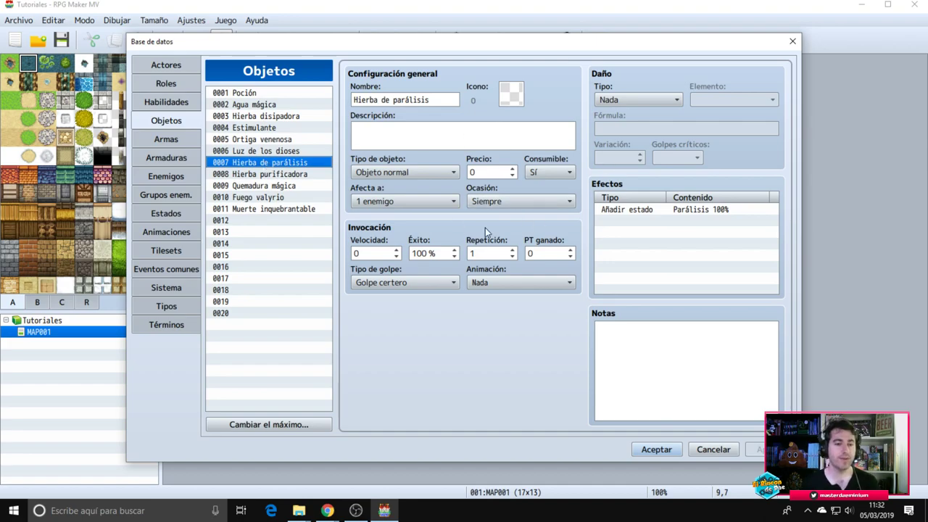
click(688, 210)
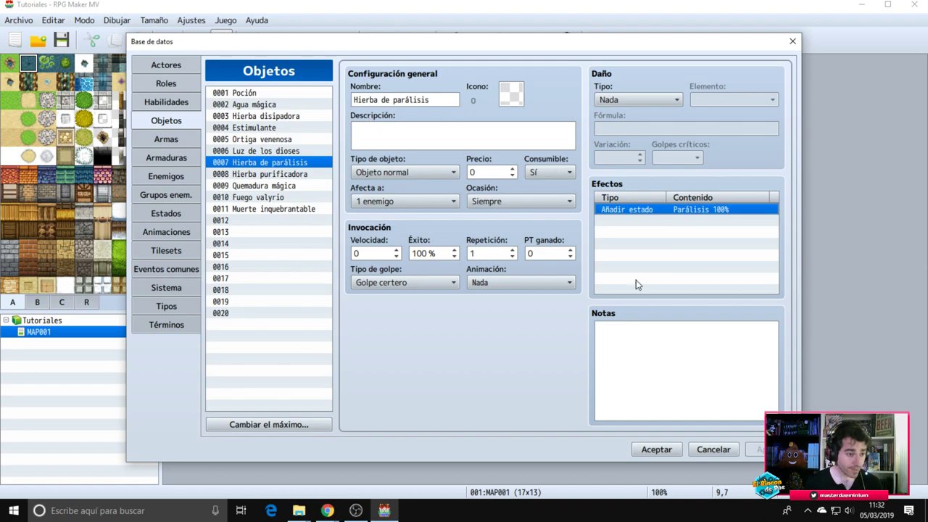
Inspect the Parálisis state's restriction, movement and the options for its side-view animation.
click(165, 212)
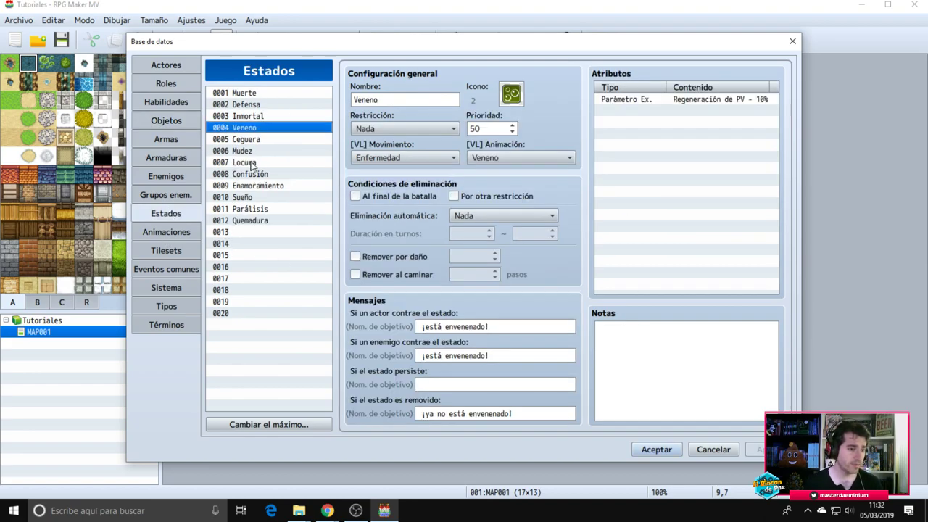
click(250, 210)
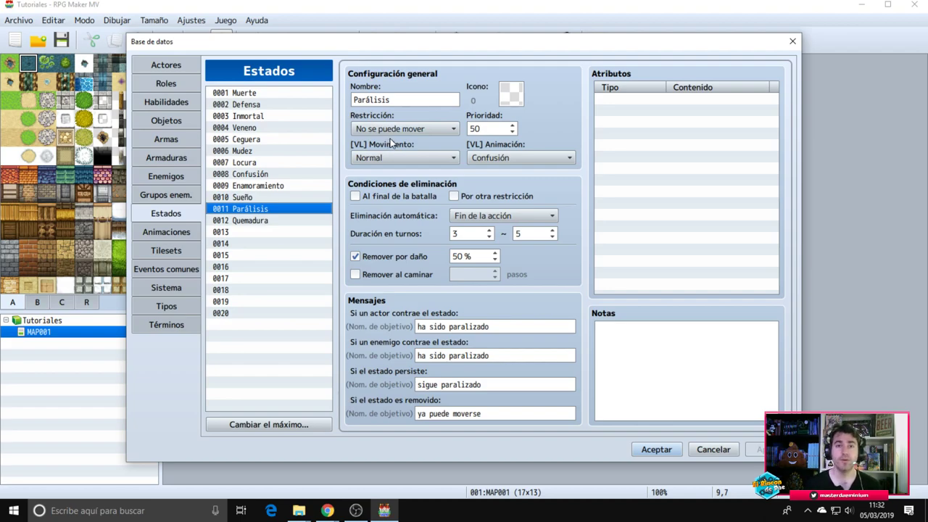
click(512, 154)
click(569, 137)
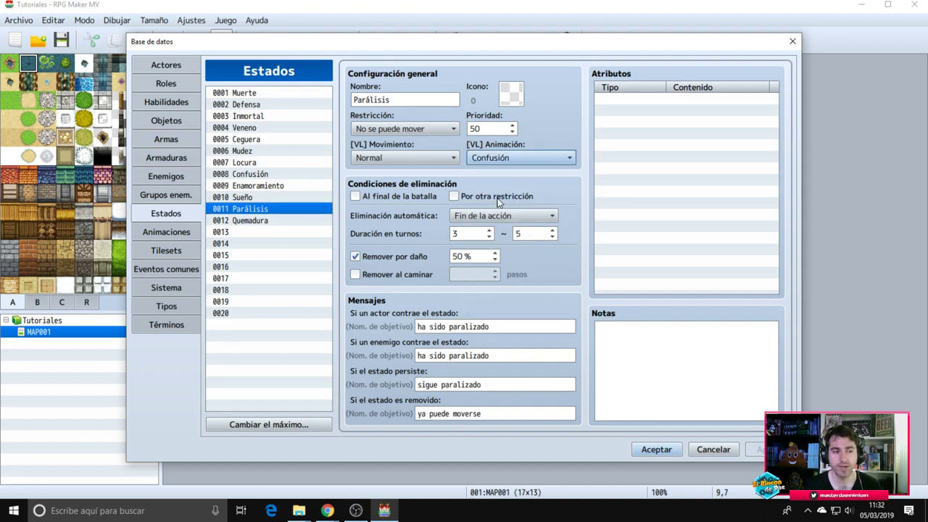
Browse the database's animation list and return to the Parálisis state to examine its removal conditions.
click(193, 232)
scroll(267, 247, down, 5)
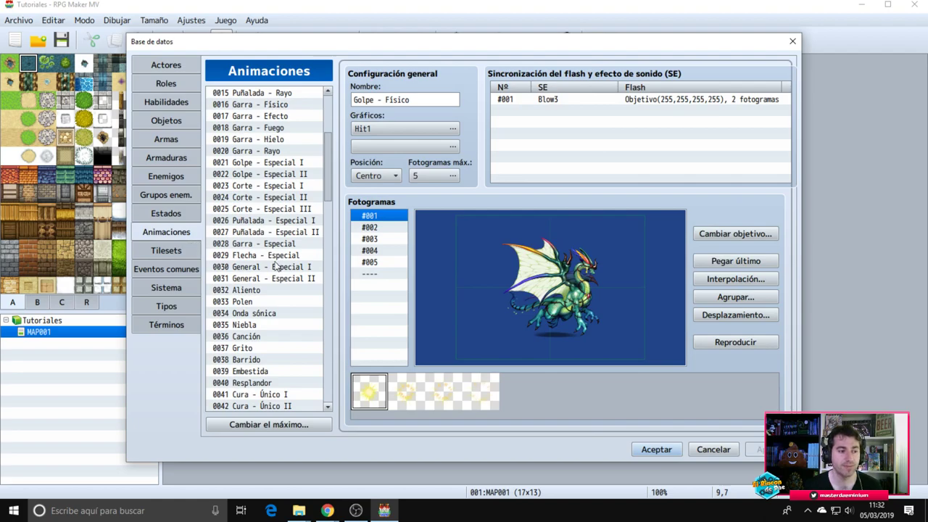
scroll(196, 279, up, 1)
click(168, 214)
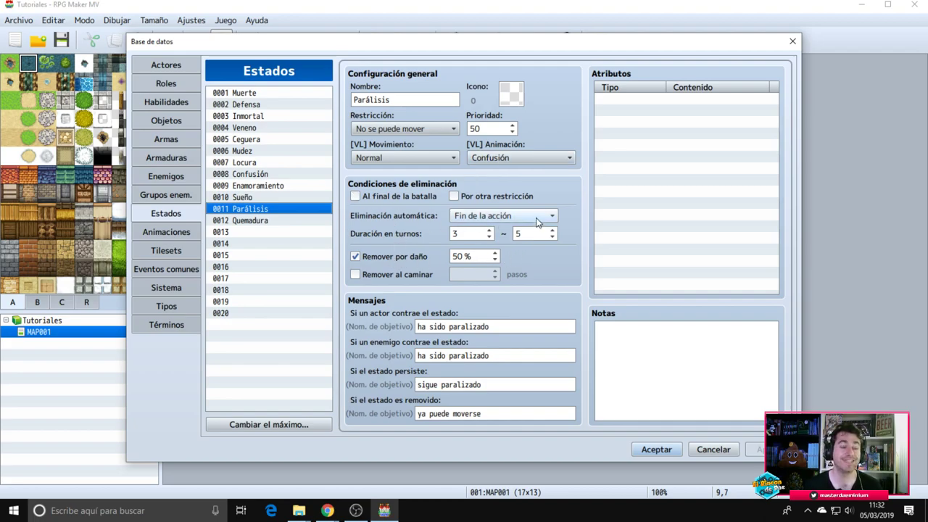
mouse_move(537, 222)
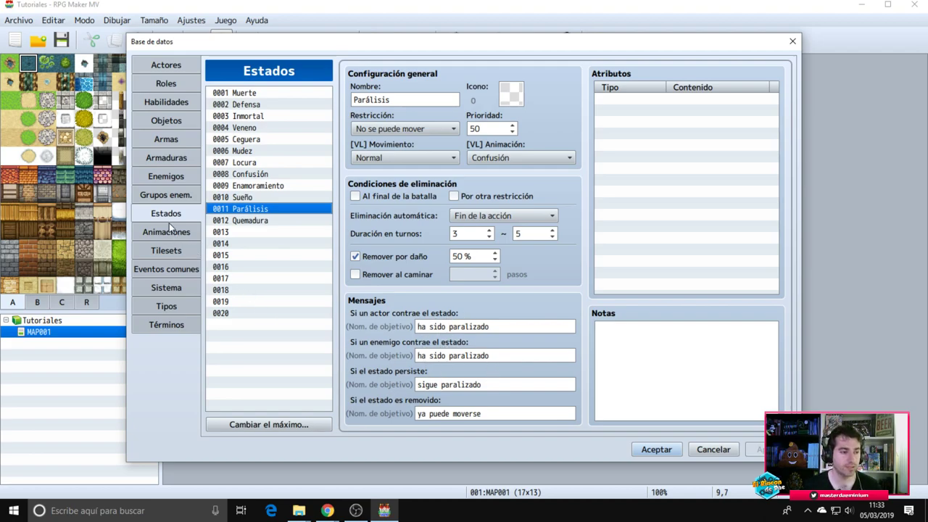
Examine the Quemadura mágica item's damage type, element and formula, including the formula's parameter help.
click(164, 122)
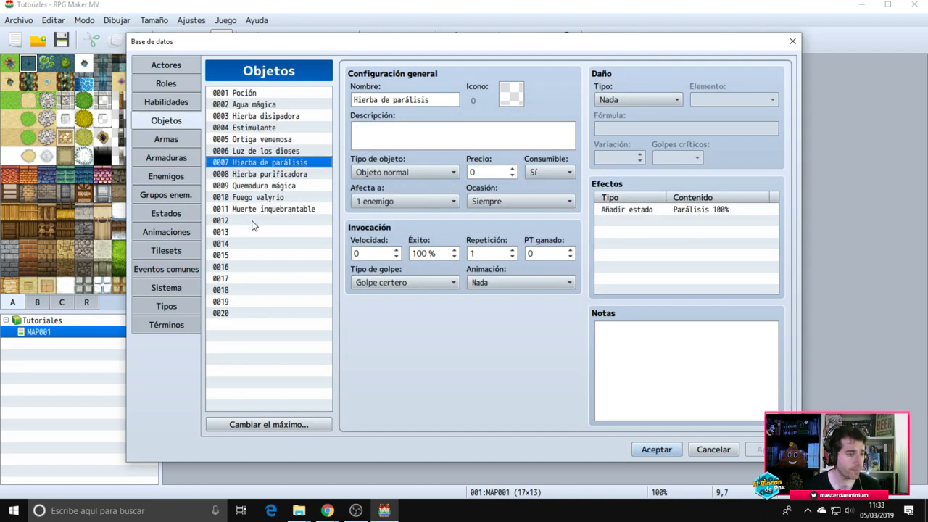
click(269, 187)
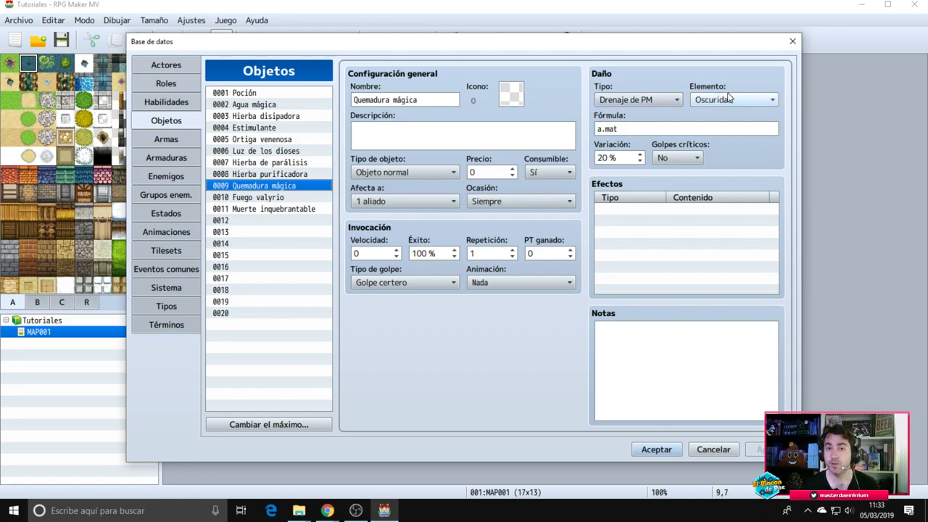
click(630, 127)
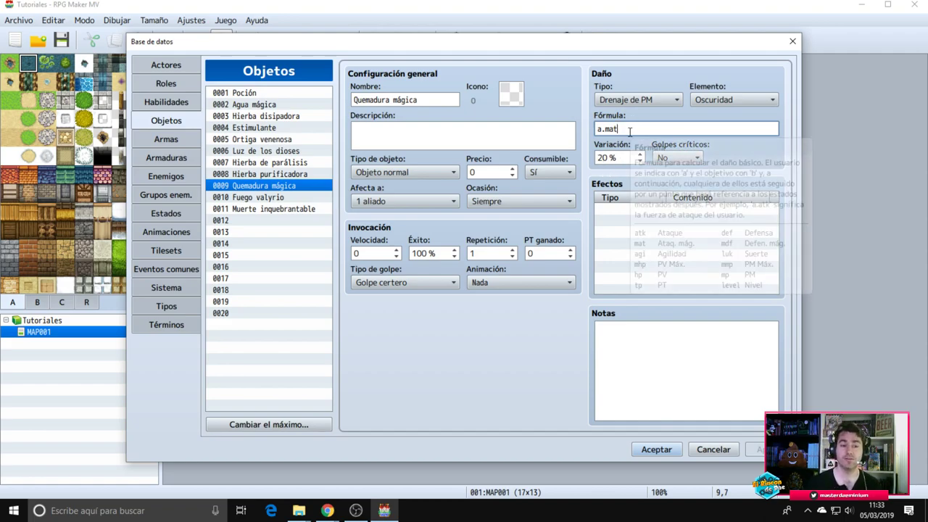
mouse_move(629, 131)
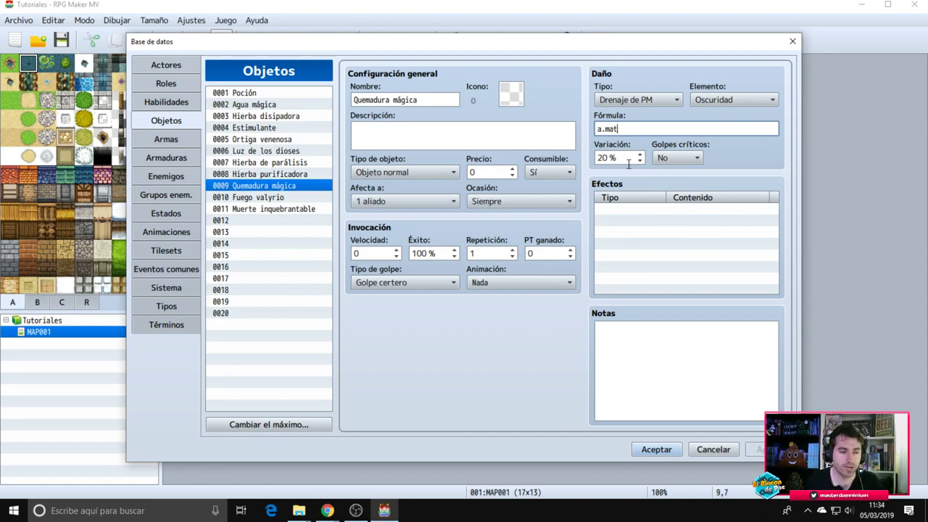
Review the Fuego valyrio item's damage and added state, and examine the attributes of the Quemadura state.
click(234, 199)
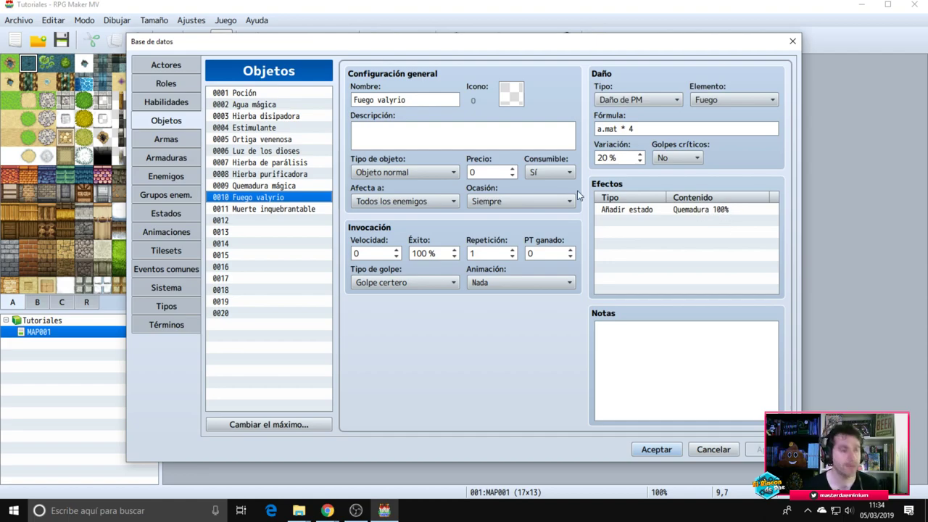
click(171, 217)
click(261, 221)
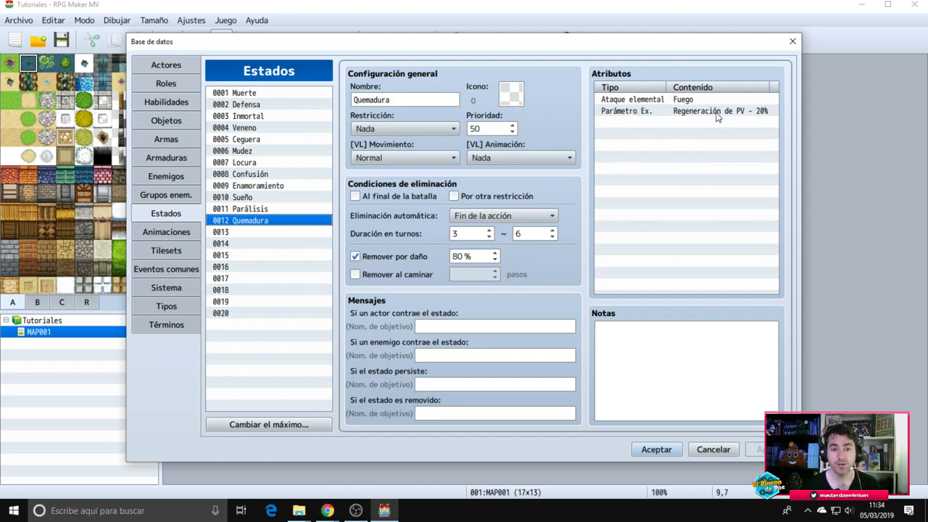
click(761, 110)
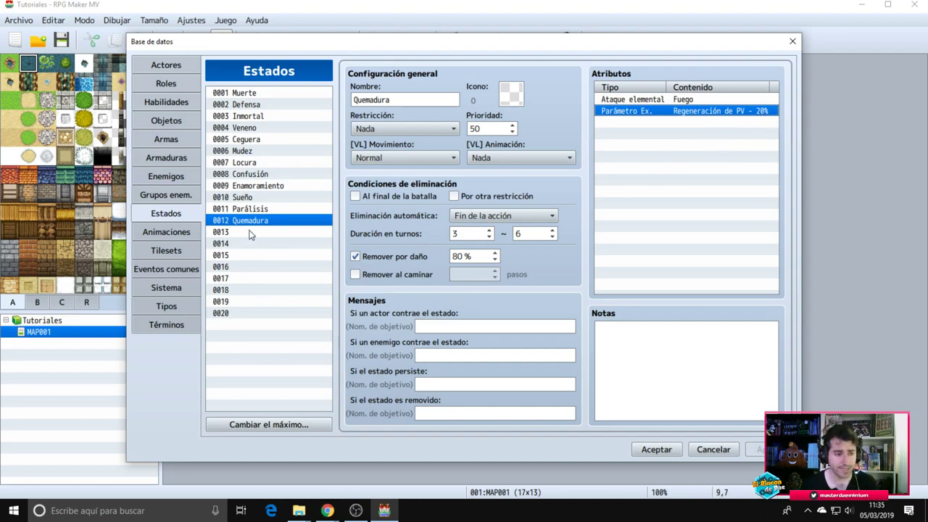
Open the Quemadura state's Regeneración de PV attribute and look through the available Parámetro Ex. options.
right_click(696, 114)
click(722, 120)
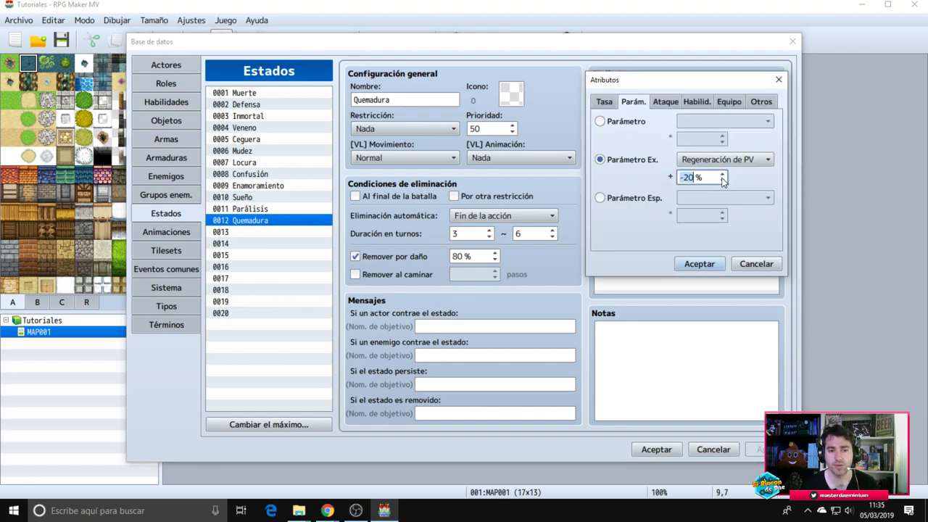
click(751, 265)
right_click(725, 114)
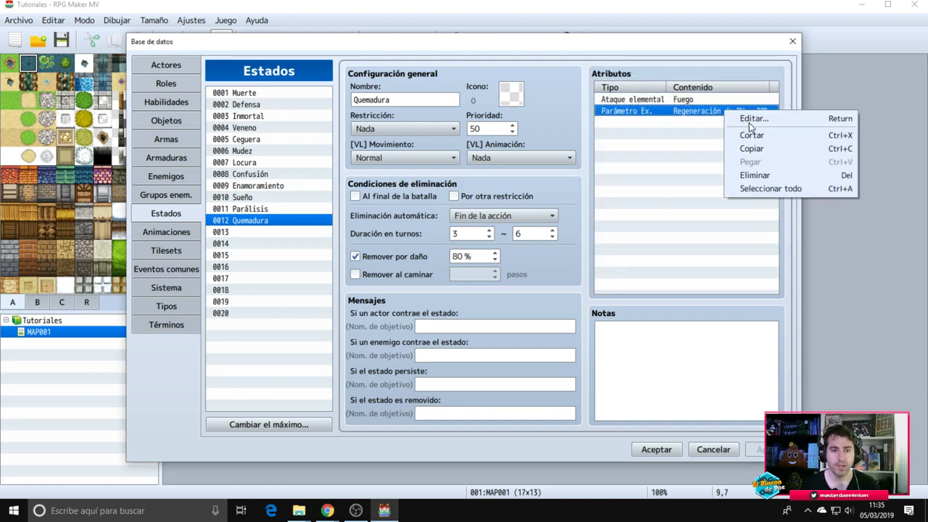
click(754, 119)
click(695, 177)
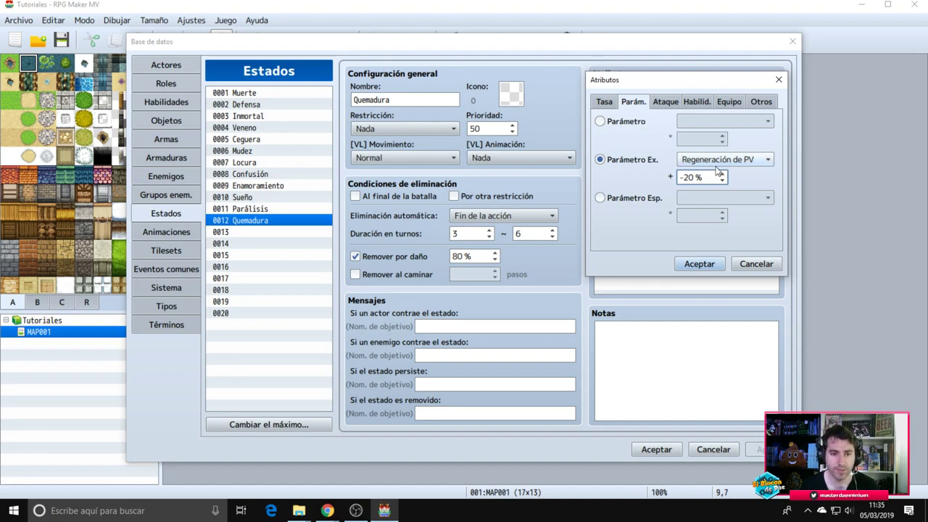
click(717, 163)
click(711, 164)
Browse the Parámetro and Parámetro Esp. options, and close the attribute with Parámetro Ex. reselected as Regeneración de PV.
click(601, 121)
click(725, 121)
click(719, 140)
click(705, 121)
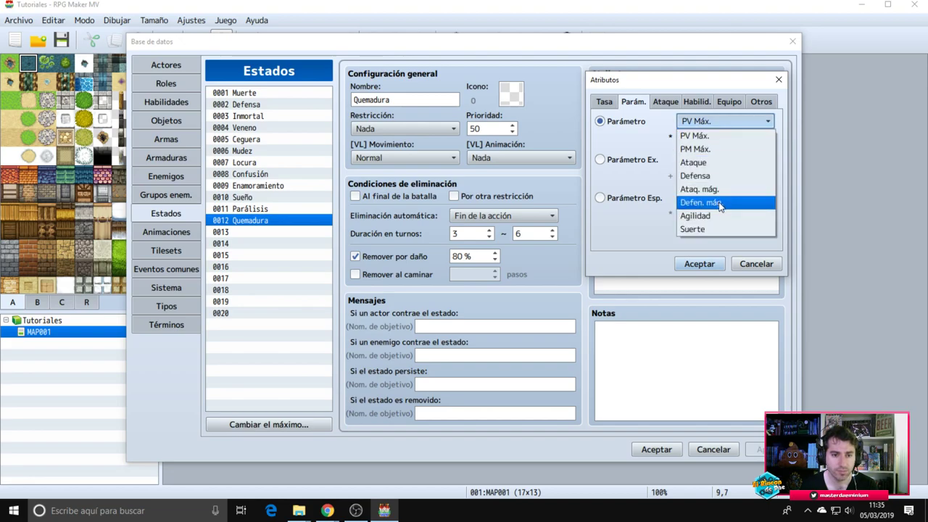
click(711, 163)
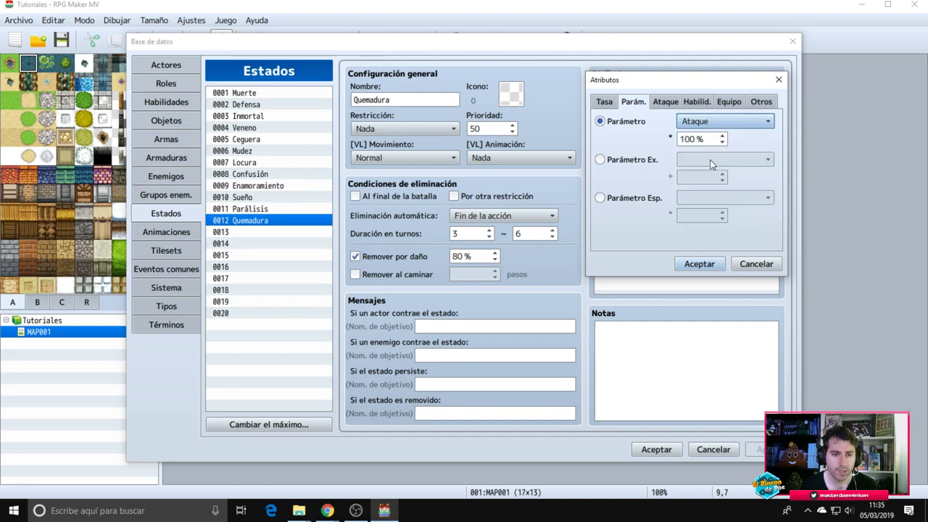
click(628, 198)
click(710, 199)
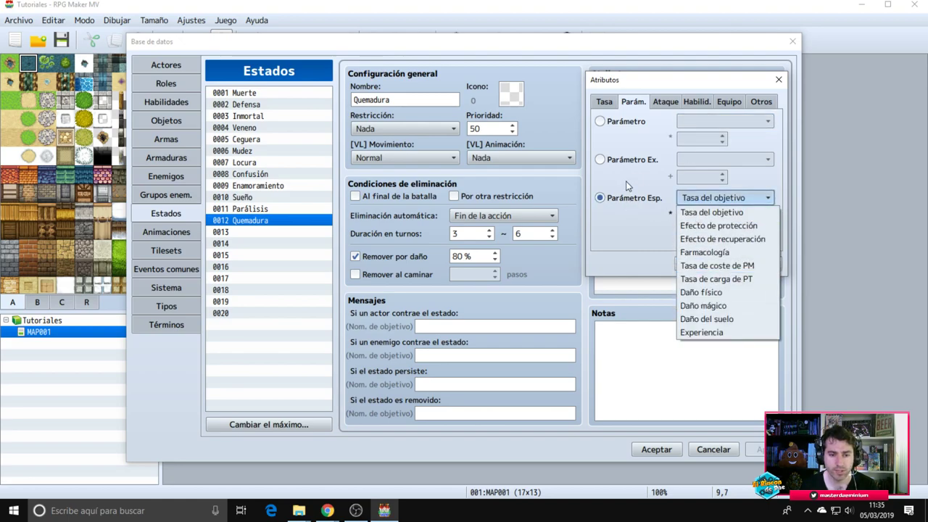
click(629, 161)
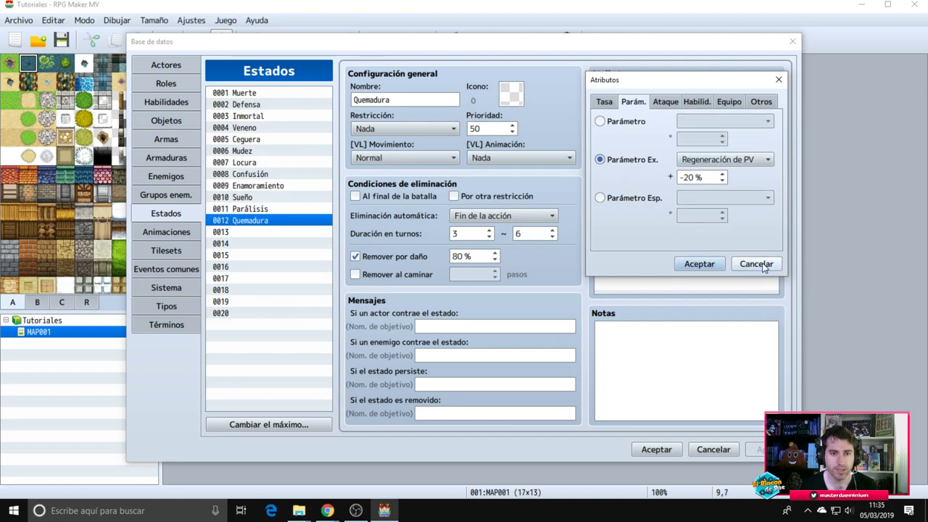
click(700, 264)
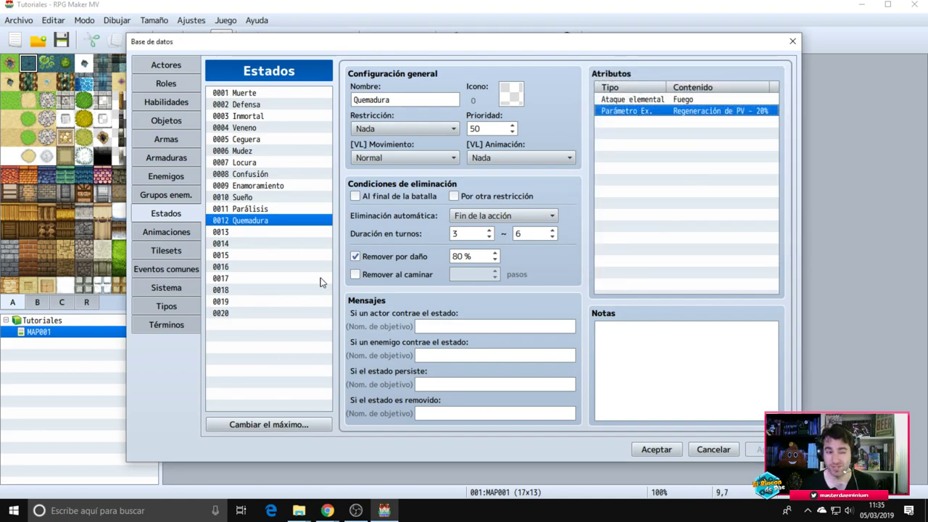
Review the Muerte inquebrantable item's target and added state, and close the database accepting its contents.
click(166, 121)
click(282, 209)
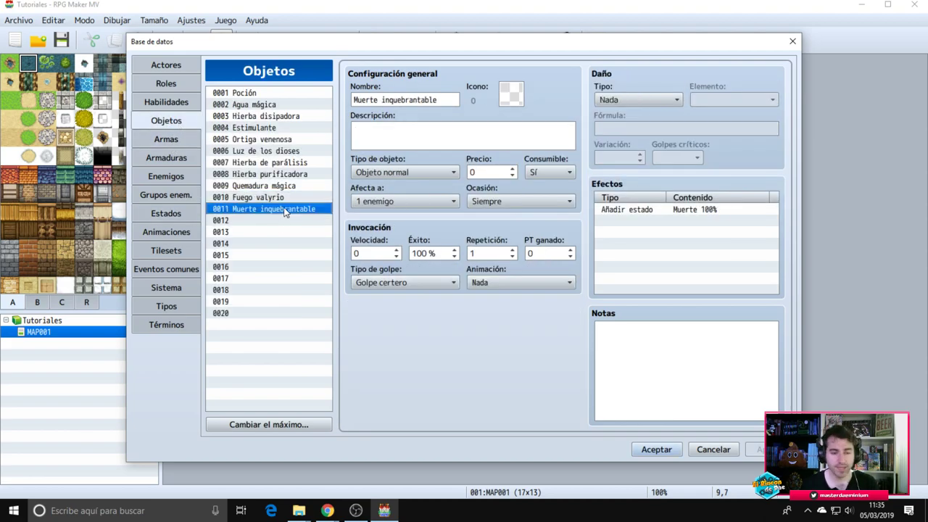
click(691, 214)
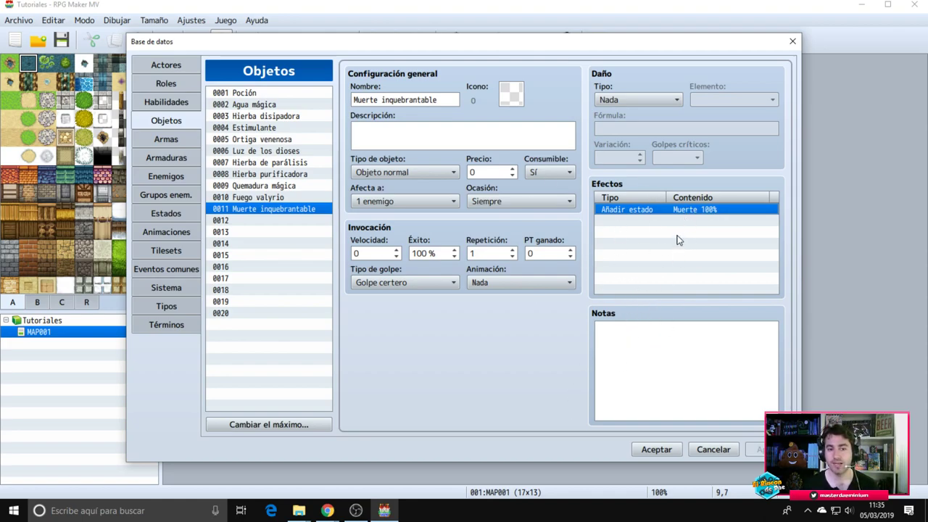
click(656, 450)
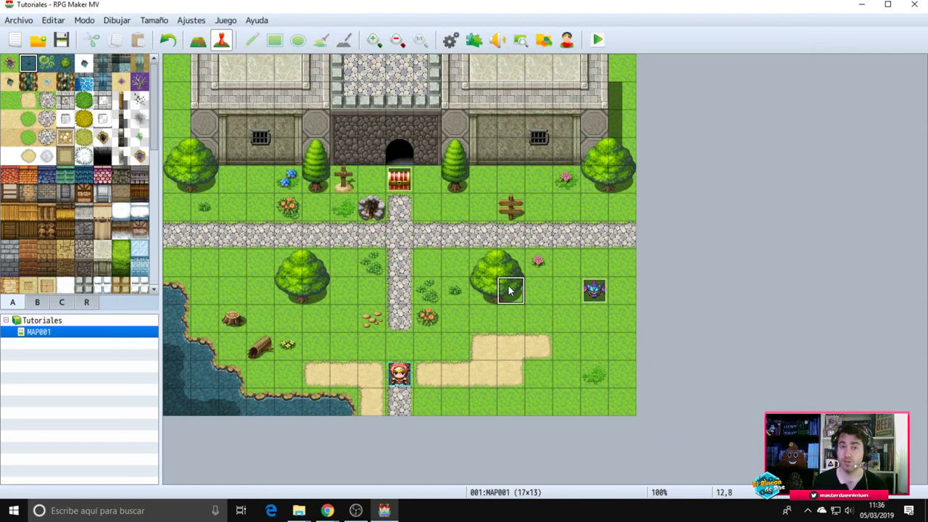